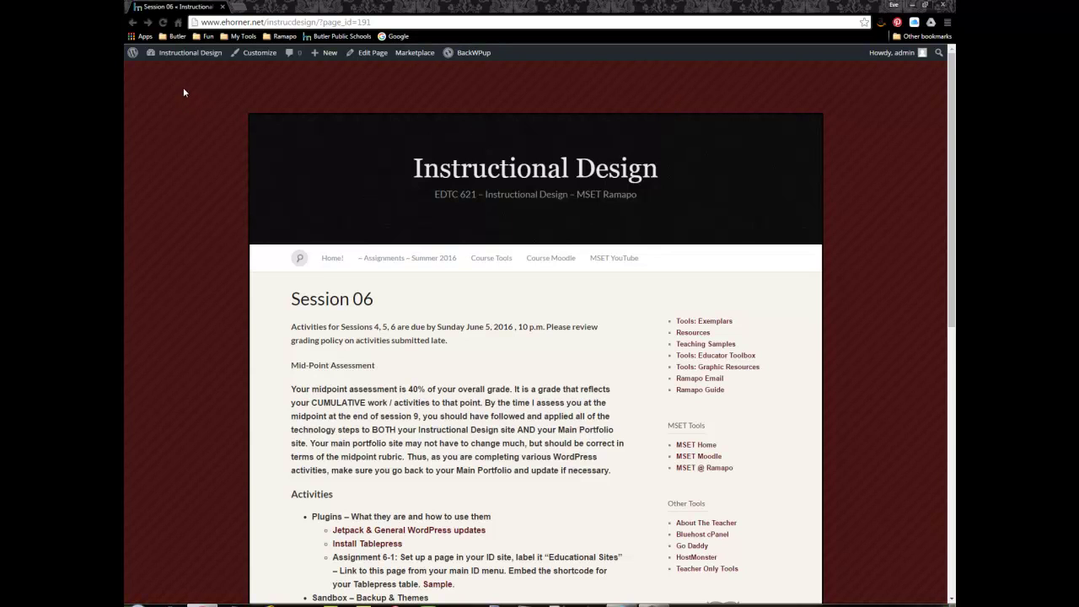
Export all content of the Instructional Design site and download the export file
mouse_move(181, 54)
left_click(164, 73)
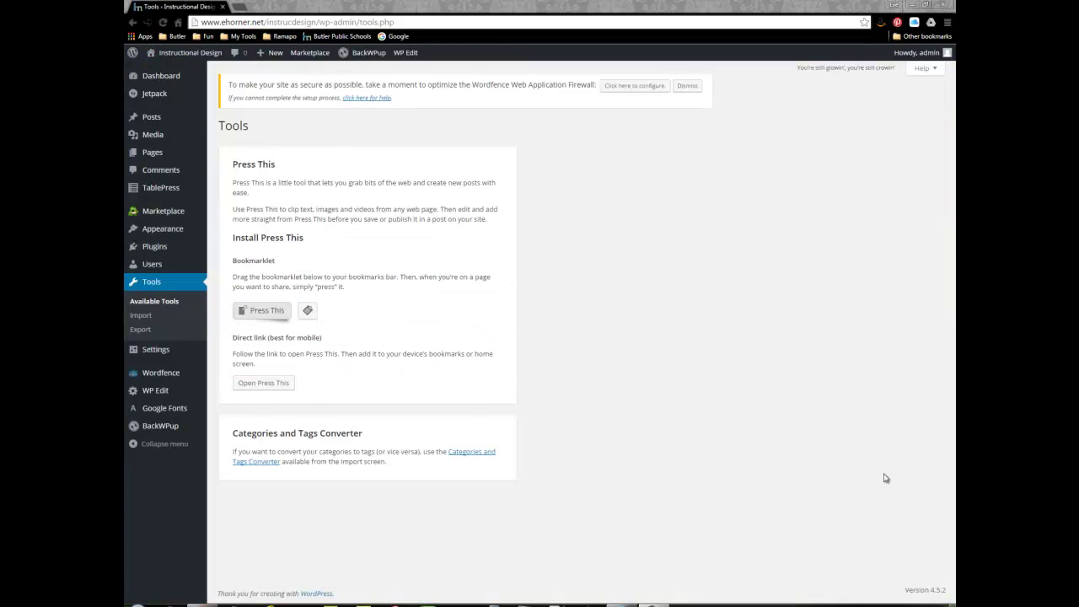
mouse_move(148, 158)
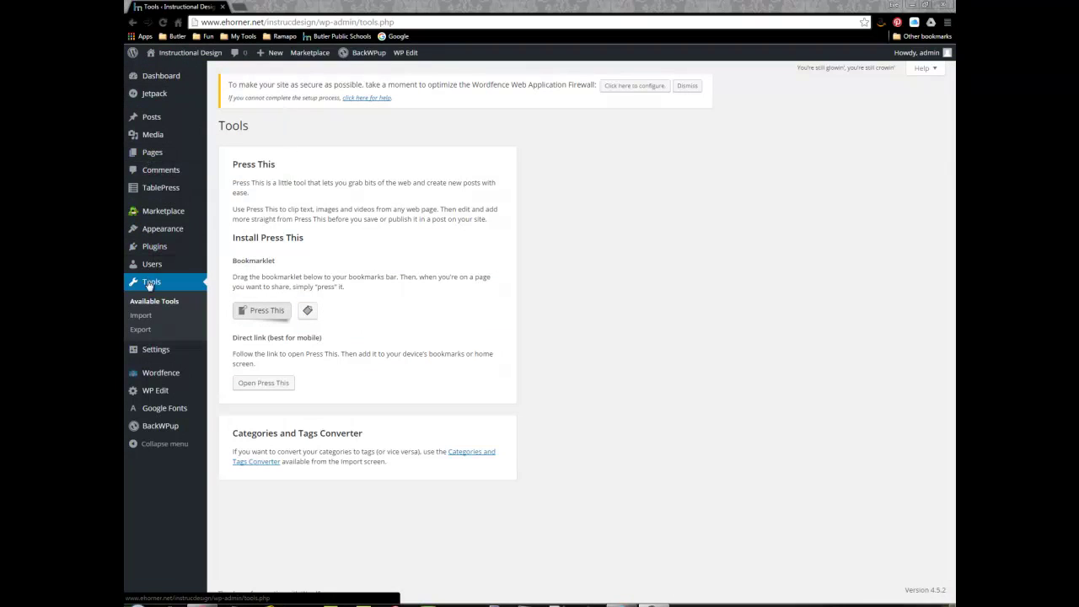
left_click(140, 330)
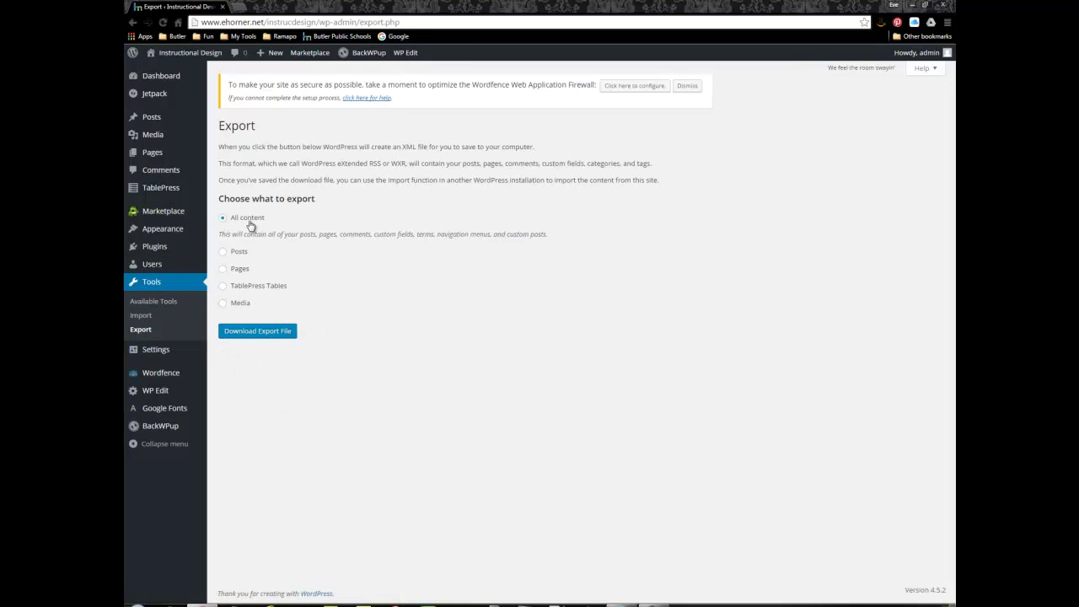
left_click(261, 334)
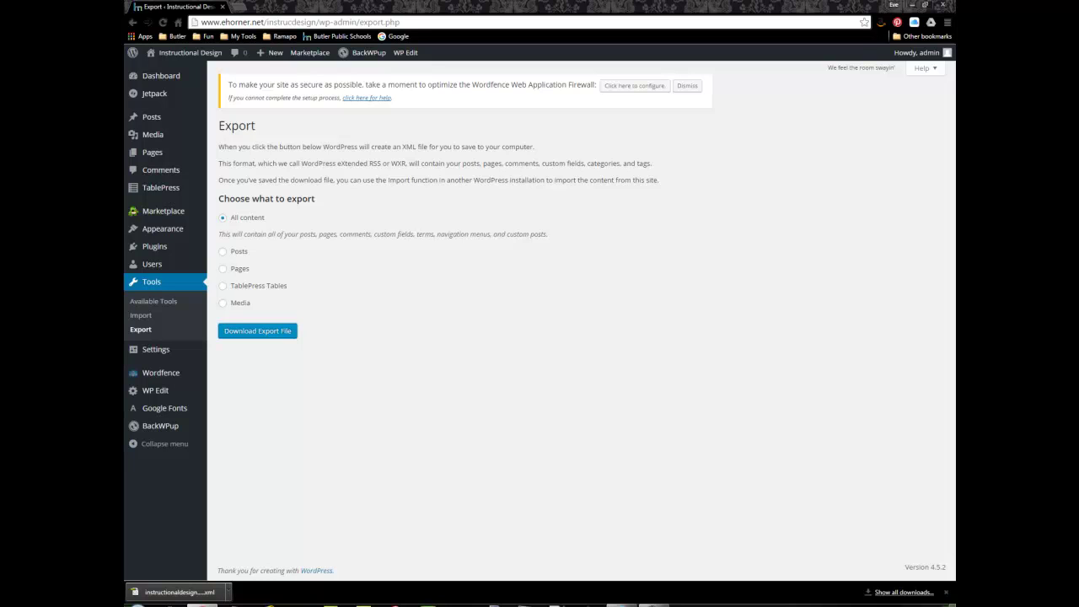
Switch to the Sandbox site's dashboard in Firefox and view the public Sandbox site in a new tab
left_click(911, 6)
left_click(622, 606)
left_click(764, 81)
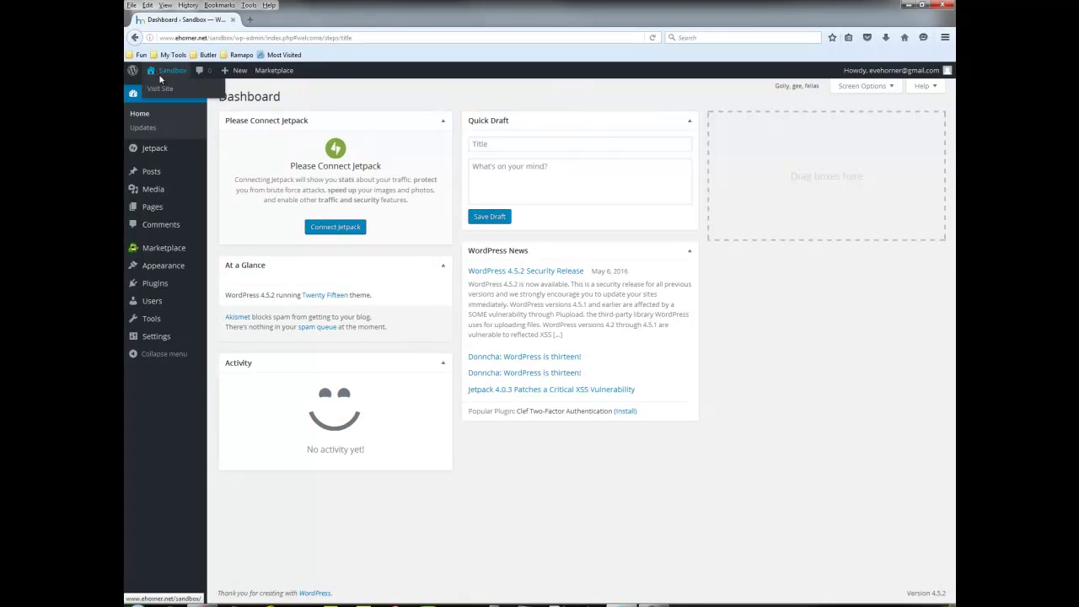
right_click(160, 90)
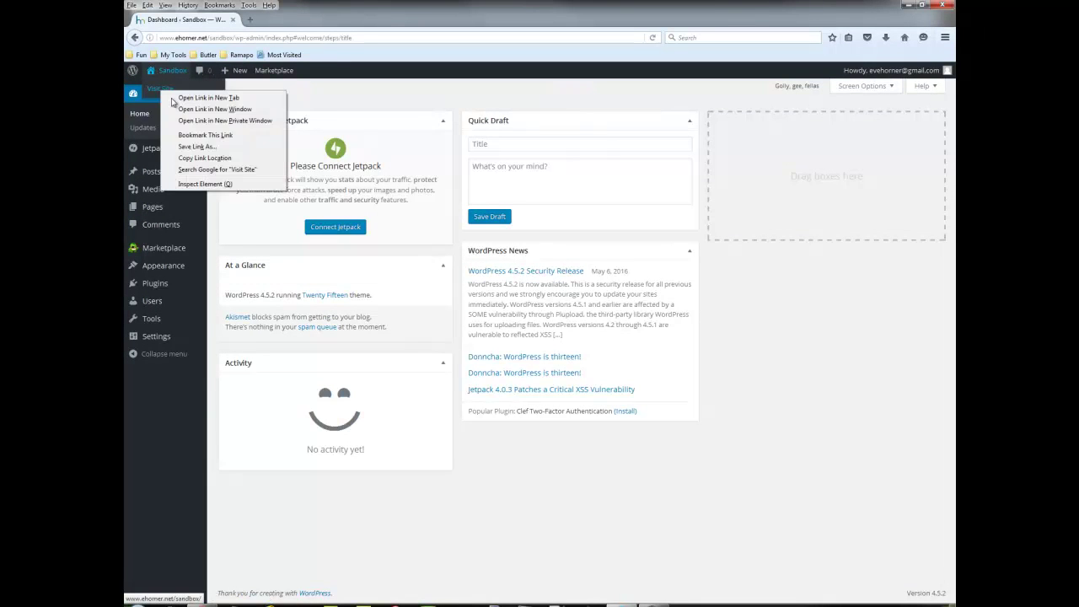
left_click(184, 96)
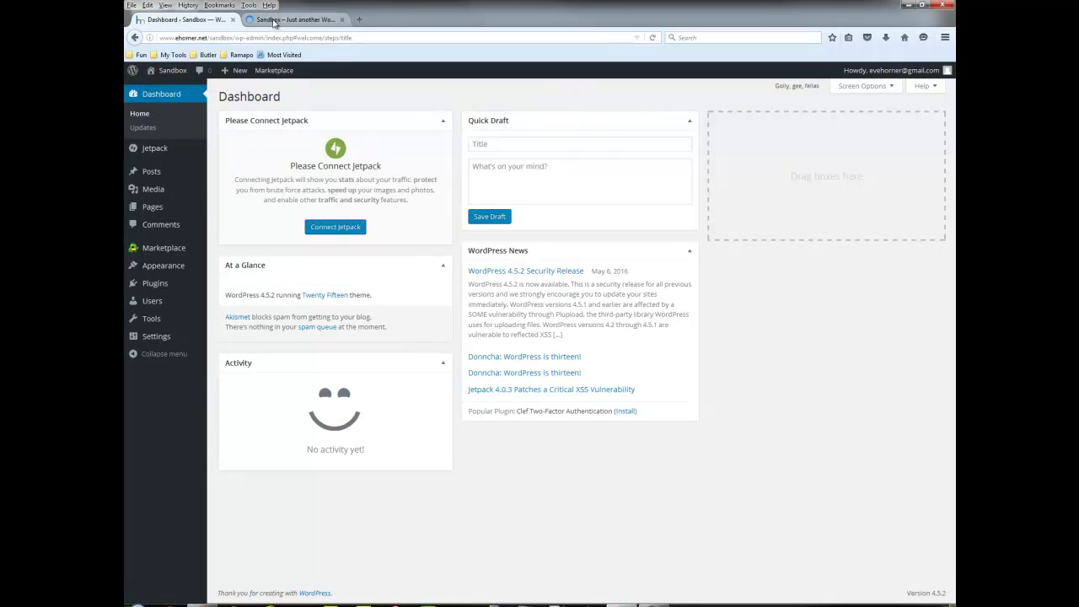
left_click(273, 21)
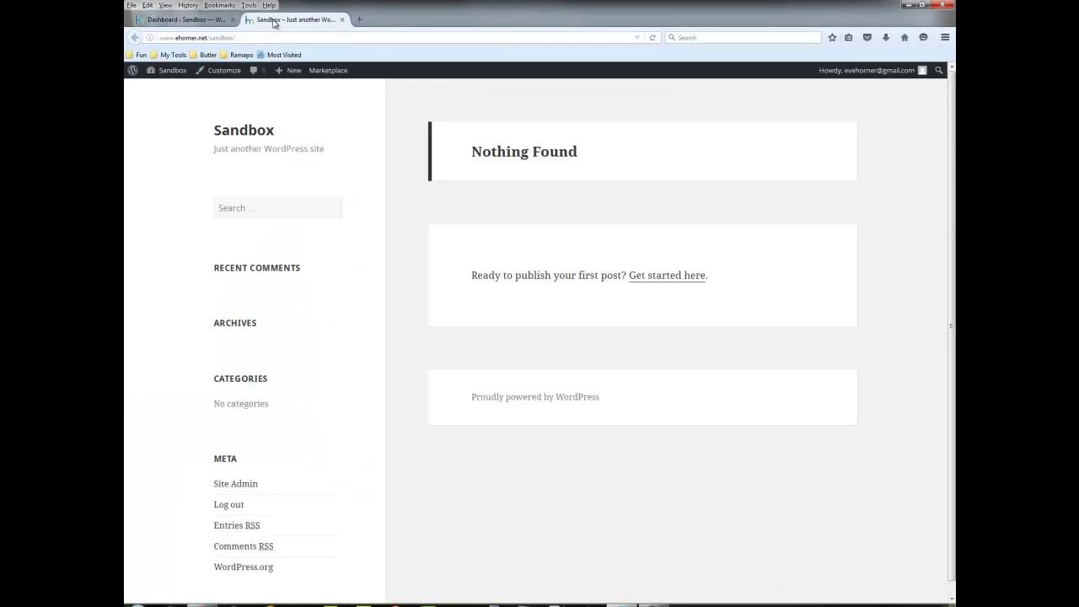
left_click_drag(472, 152, 577, 151)
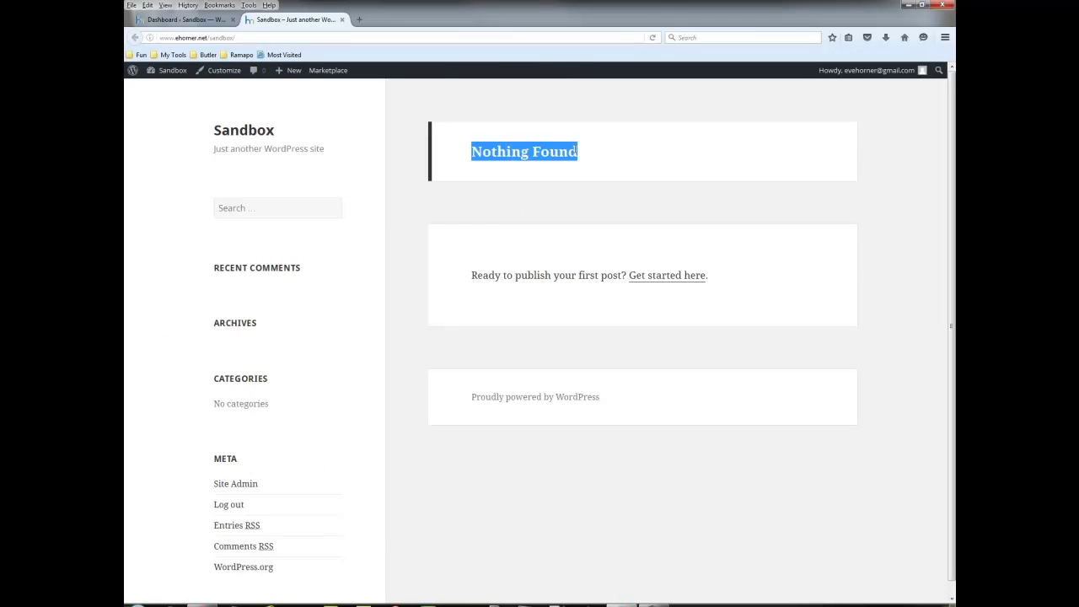
Return to the Sandbox dashboard and check its list of pages
left_click(195, 21)
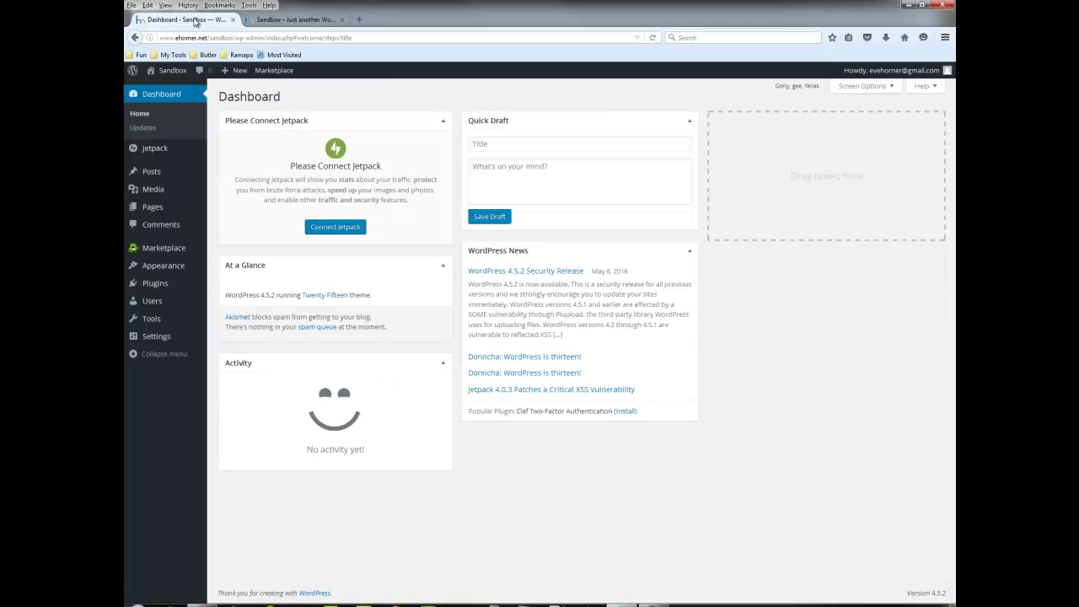
left_click(151, 212)
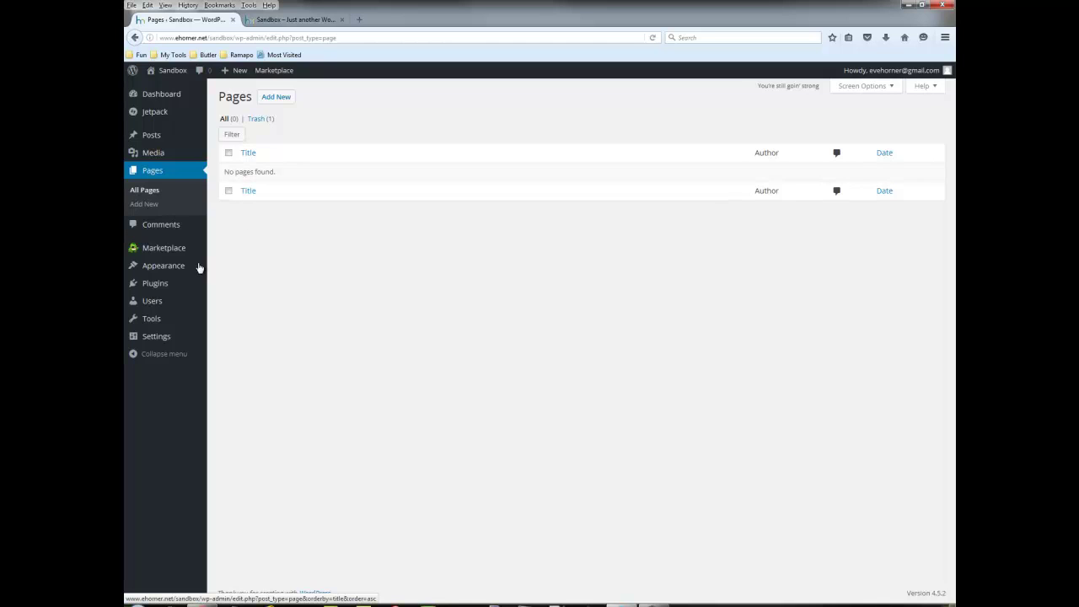
mouse_move(192, 275)
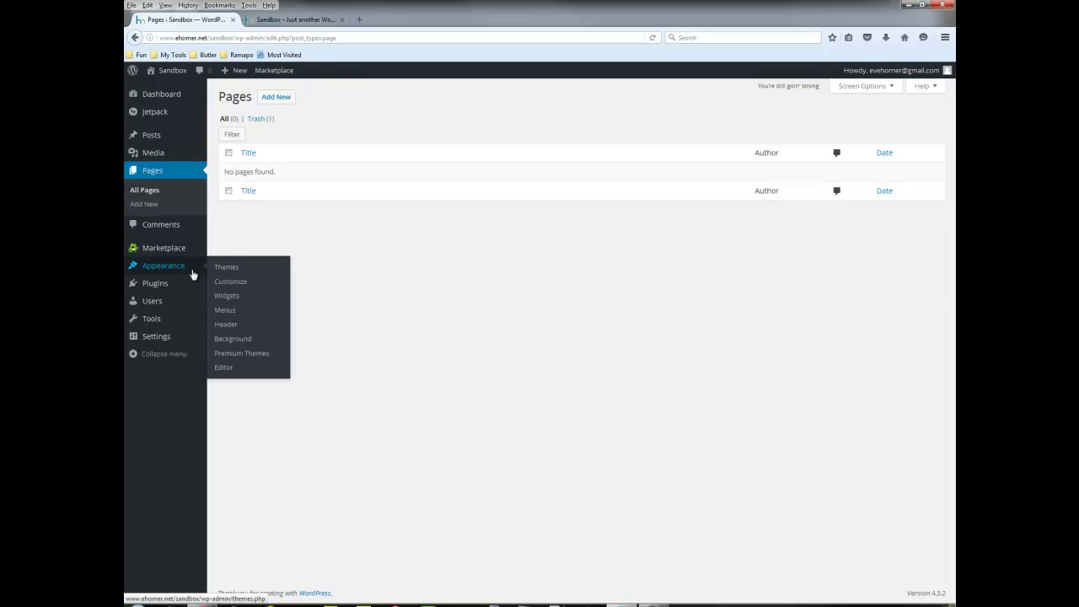
Install the WordPress Importer plugin on the Sandbox site, then activate it and run the importer
mouse_move(156, 325)
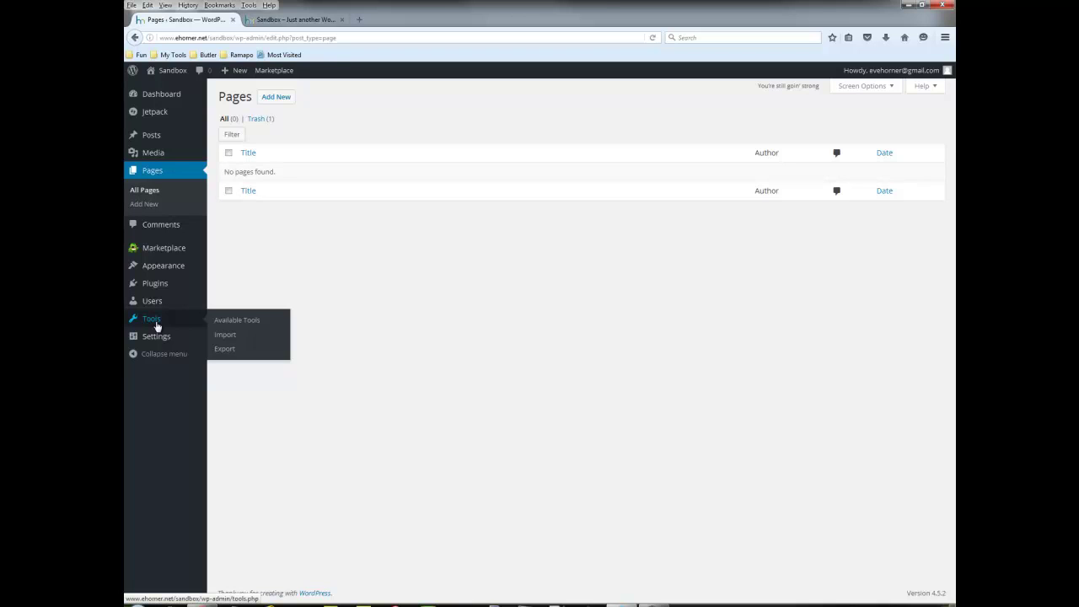
left_click(218, 337)
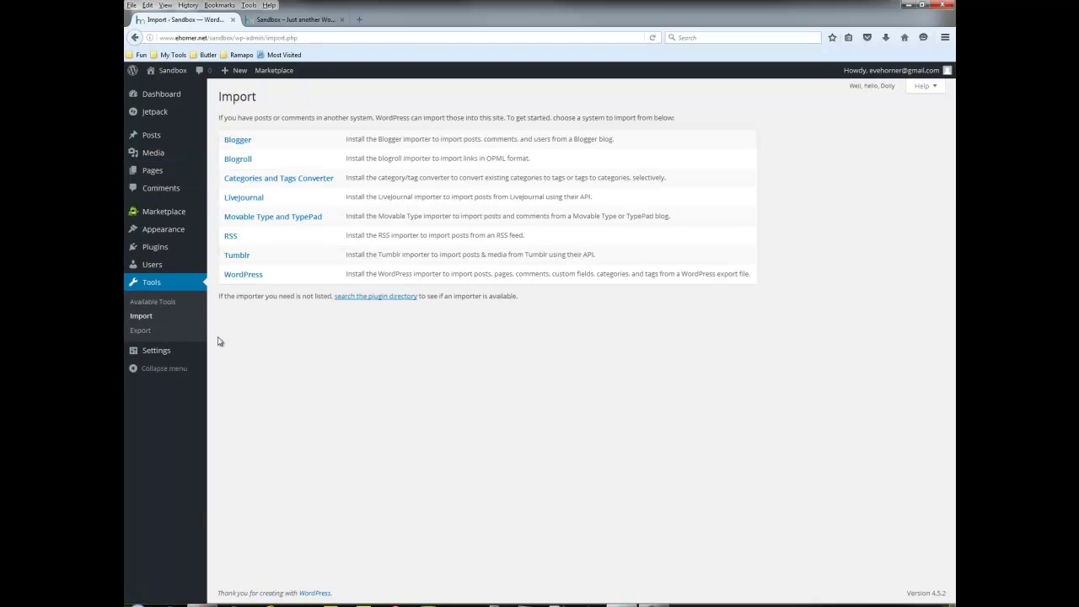
left_click(246, 275)
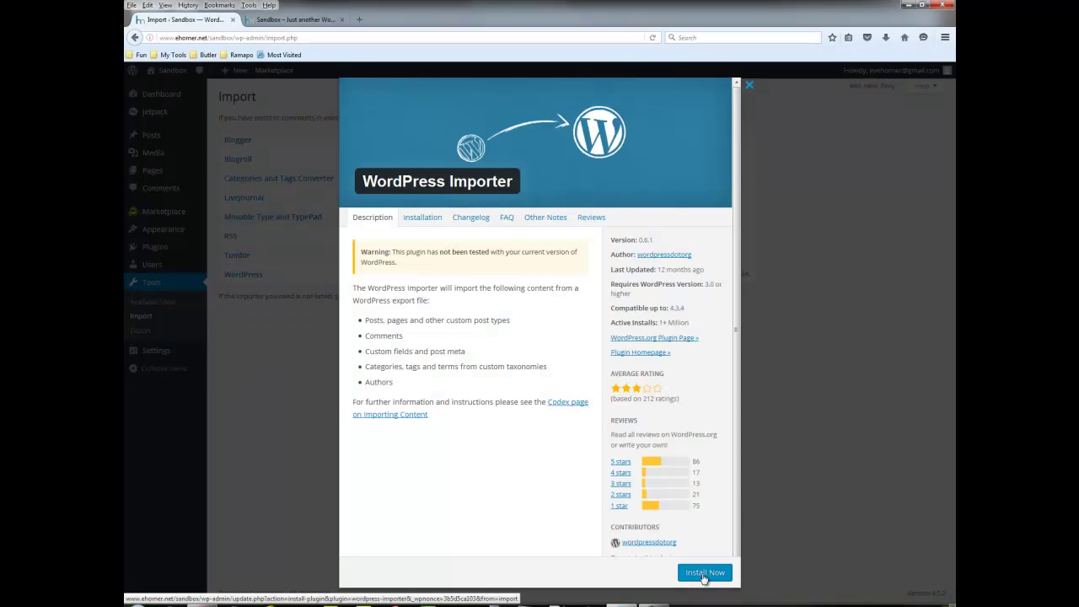
left_click(704, 574)
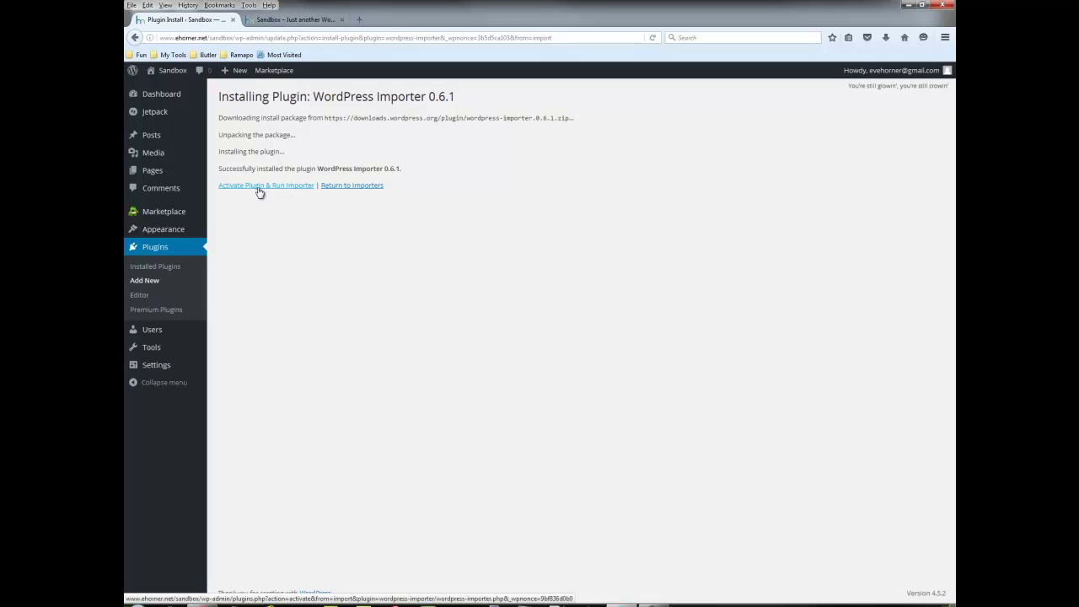
left_click(259, 187)
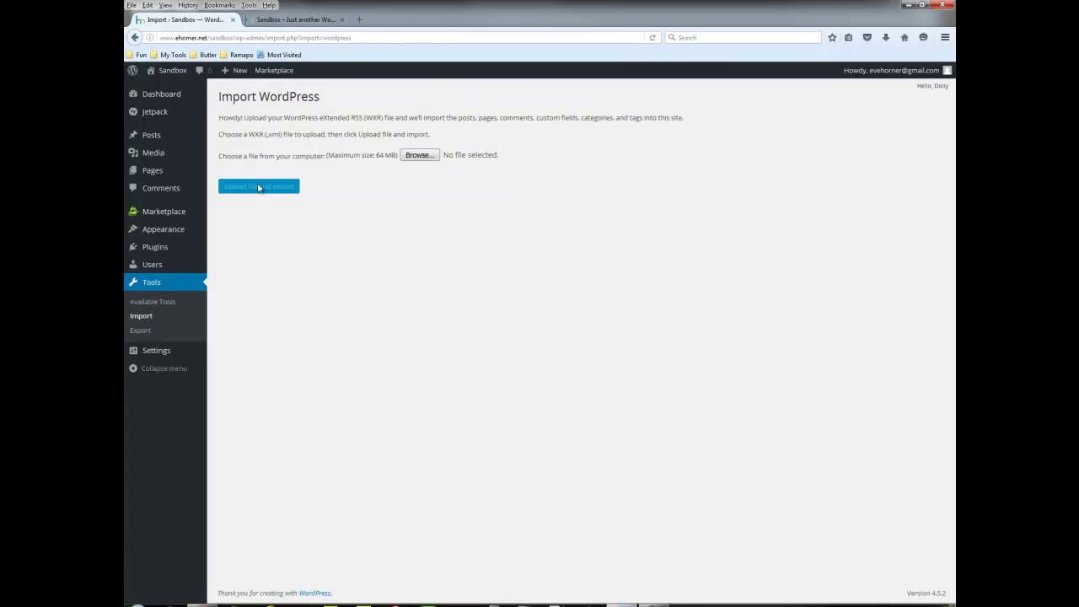
Upload the desktop file instructionaldesign.wordpress.2016-05-29.xml to the WordPress importer
left_click(413, 158)
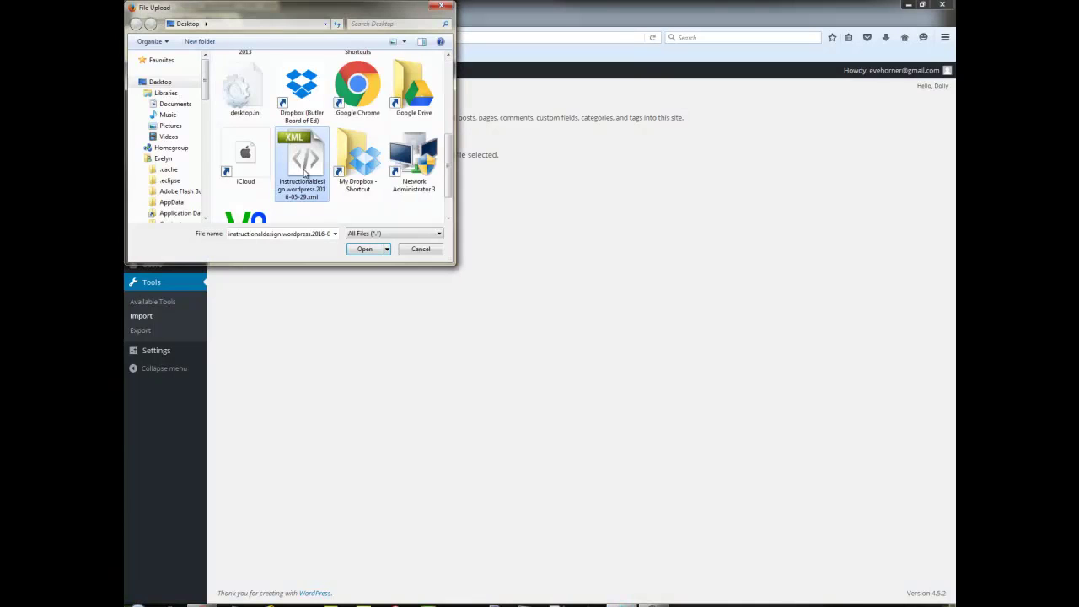
left_click(365, 249)
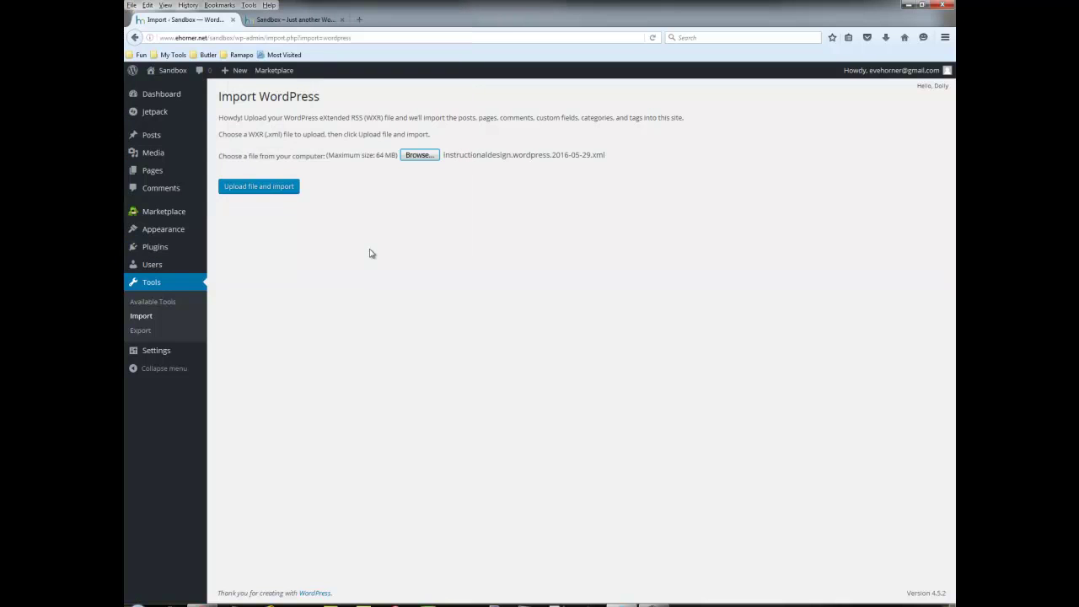
left_click(263, 193)
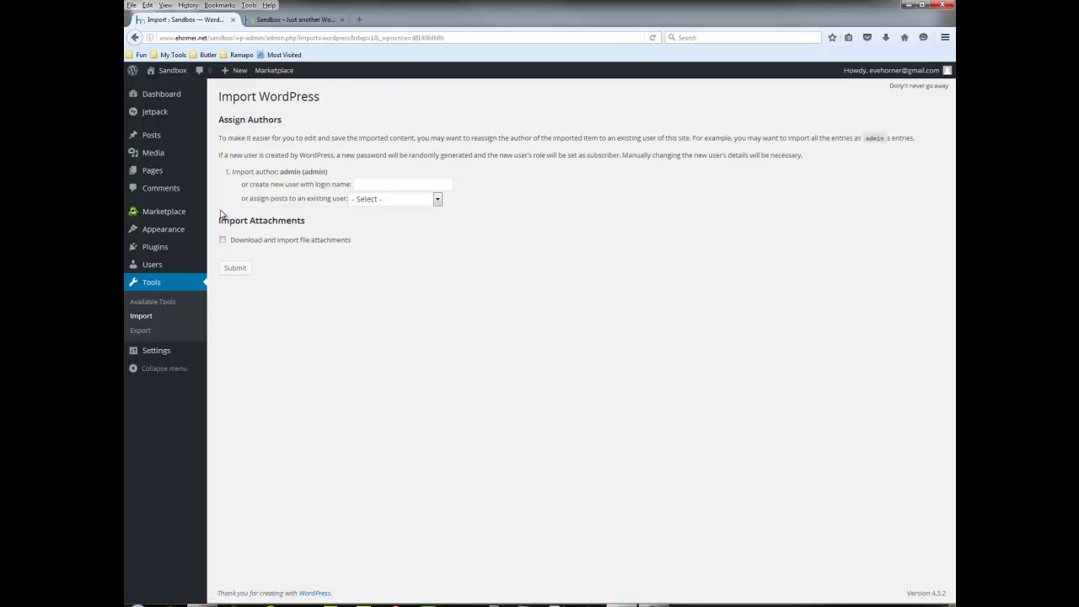
Import the content with its file attachments included and the posts assigned to the existing user Admin Admin
left_click(222, 240)
left_click(437, 200)
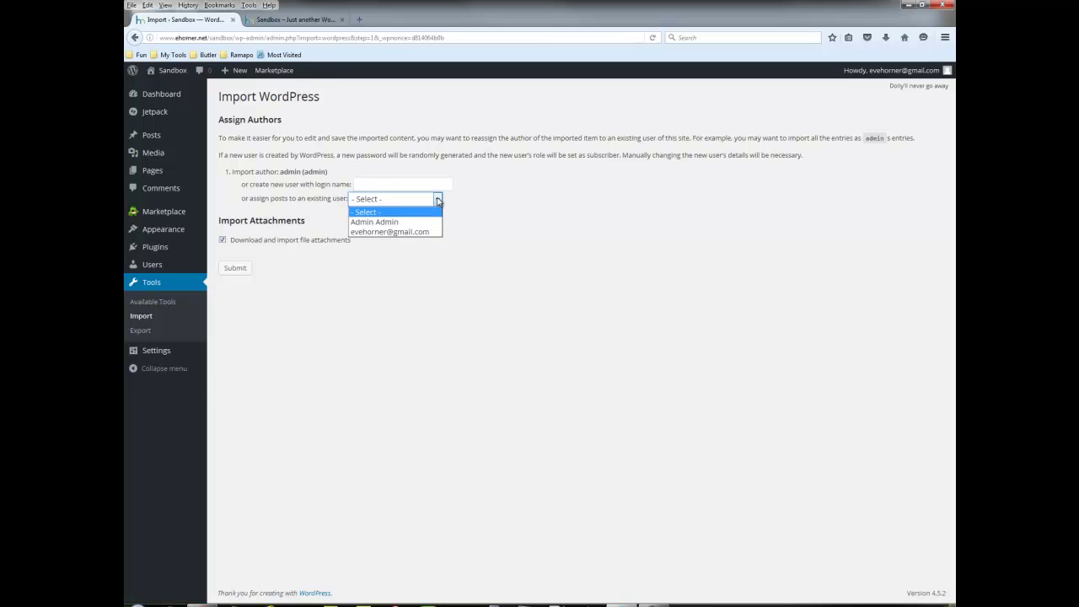
left_click(392, 223)
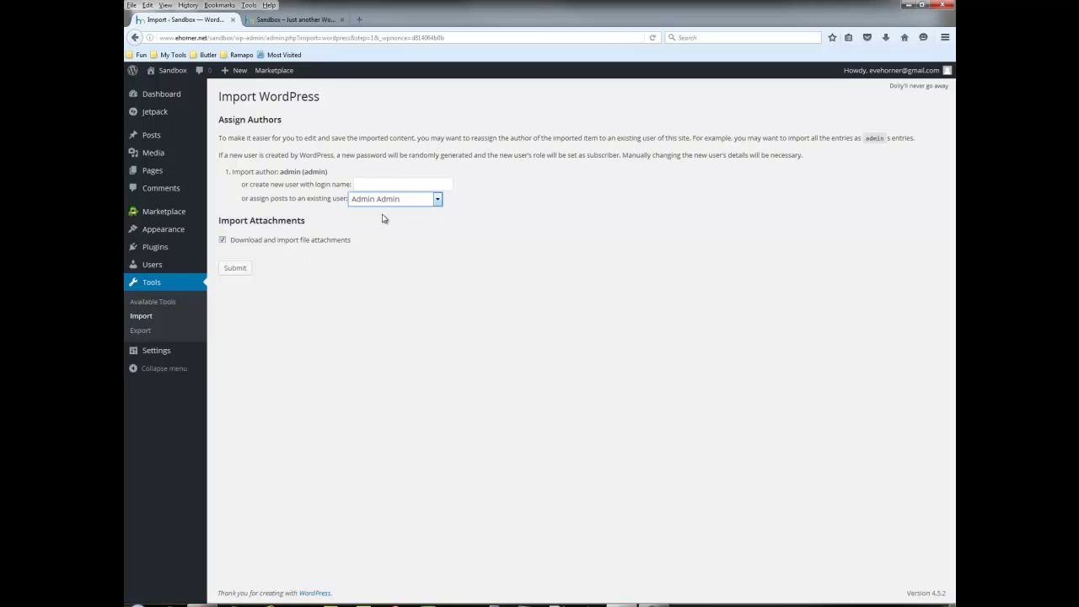
left_click(235, 268)
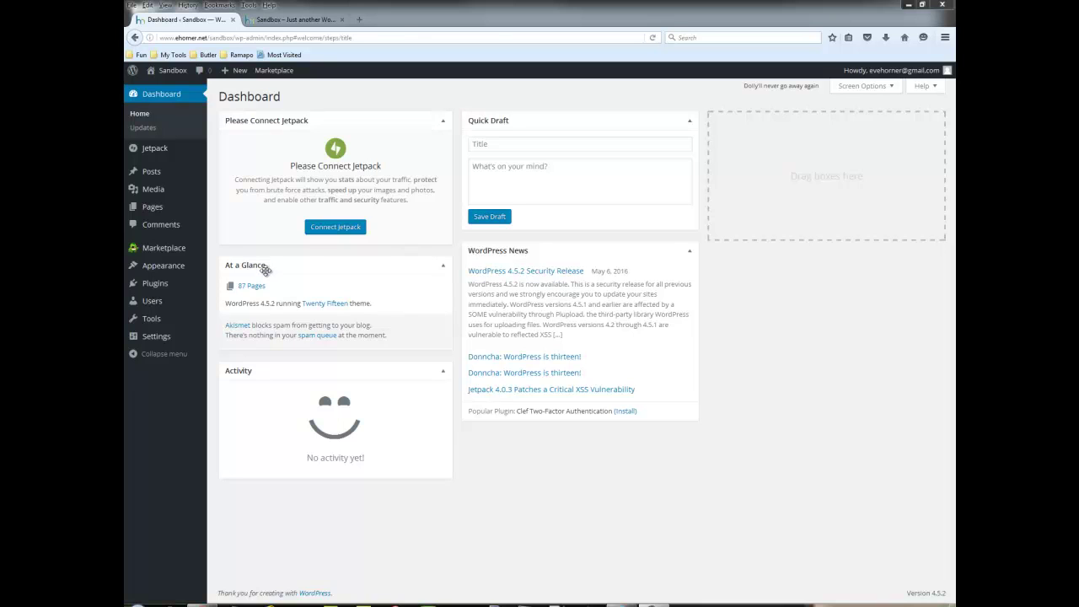
Reload the public Sandbox site and compare its home page with the Instructional Design site
mouse_move(160, 147)
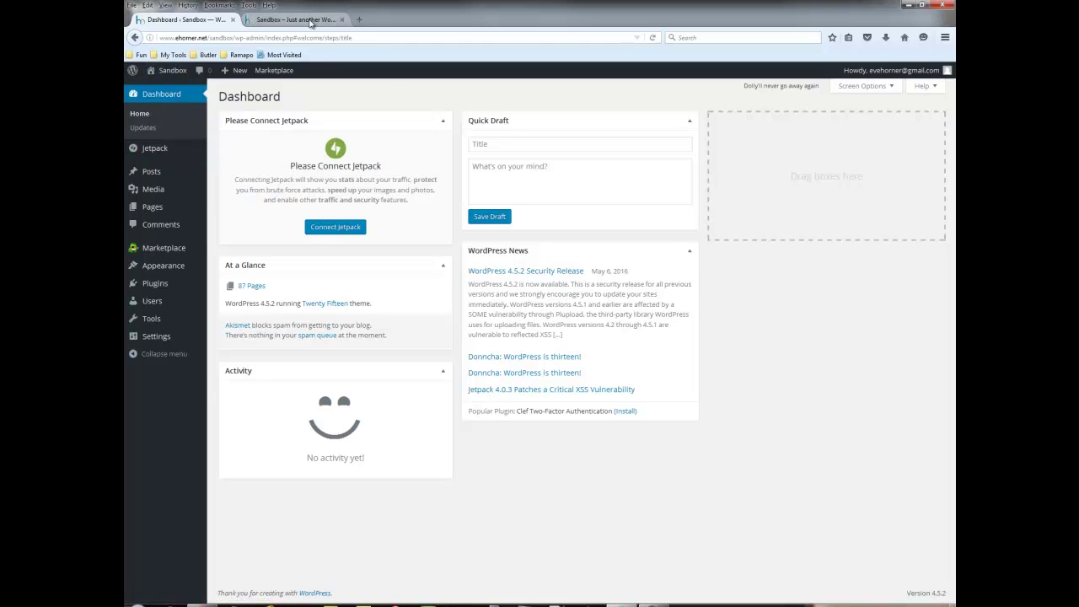
left_click(314, 18)
right_click(156, 143)
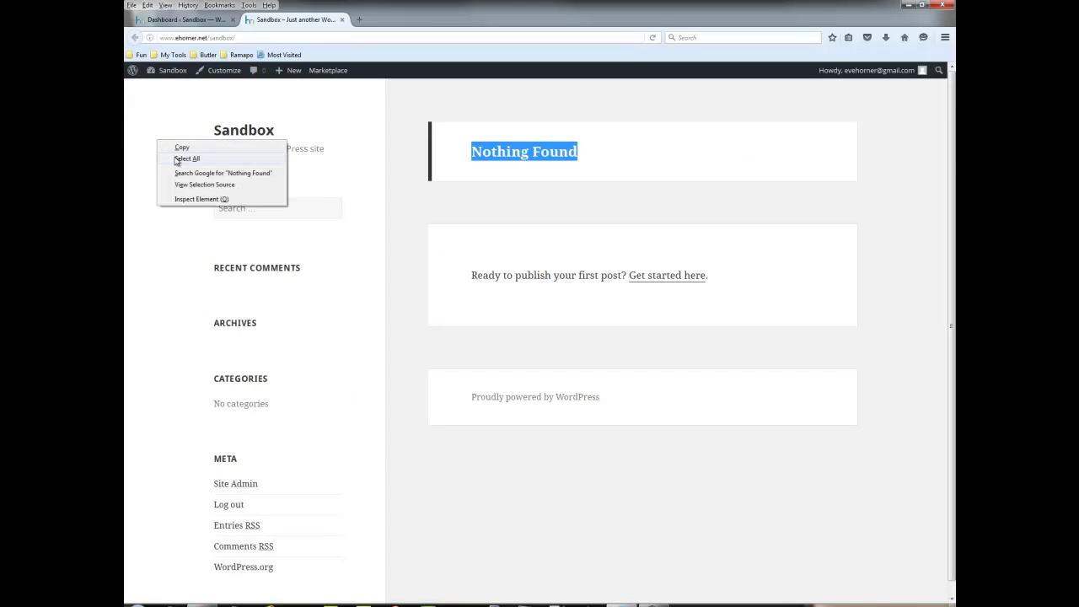
left_click(183, 103)
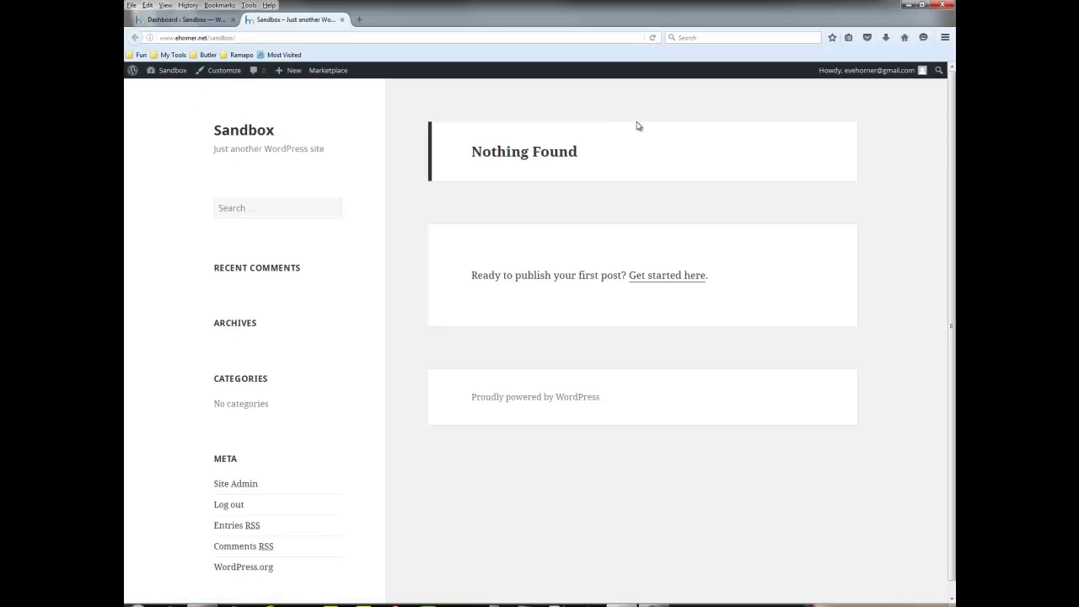
key("F5")
left_click_drag(956, 114, 826, 113)
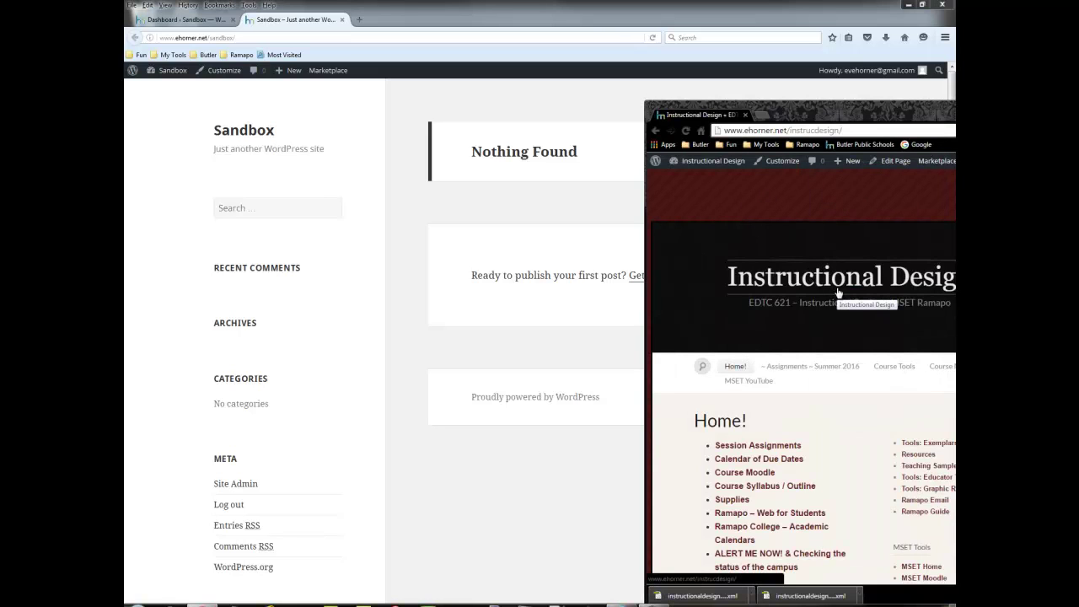
left_click(187, 115)
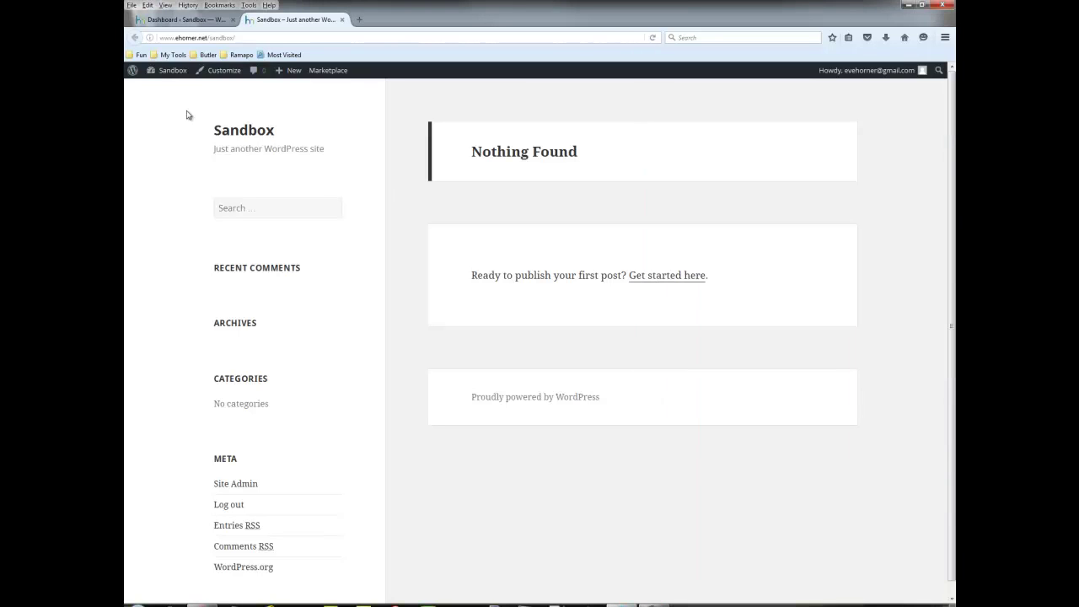
mouse_move(182, 75)
Set the Sandbox site's front page to the static page "~ Assignments ~ Summer 2016" and publish the change
left_click(184, 20)
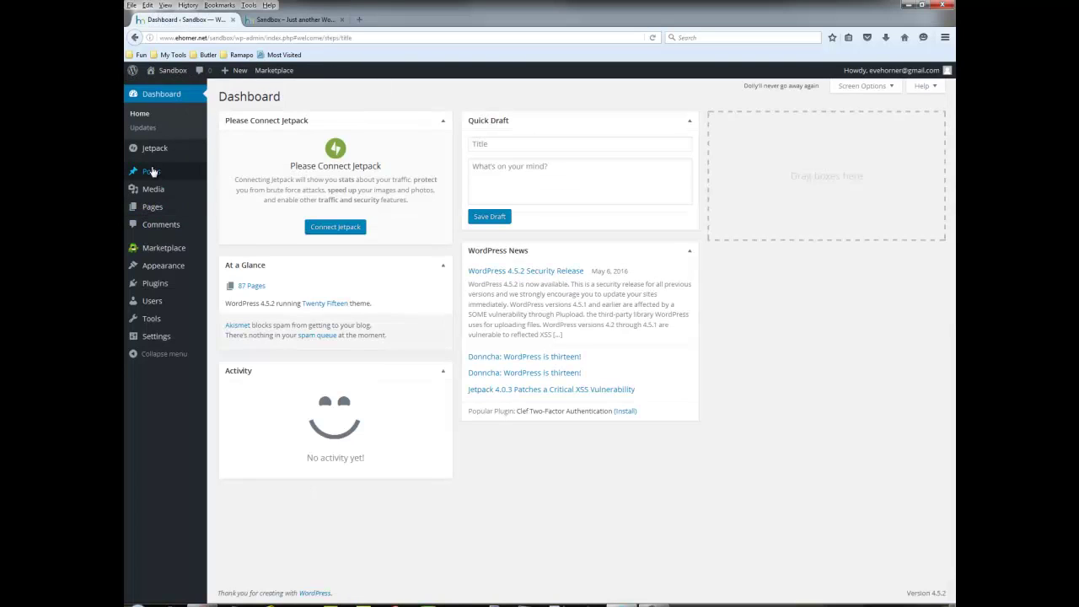
mouse_move(162, 272)
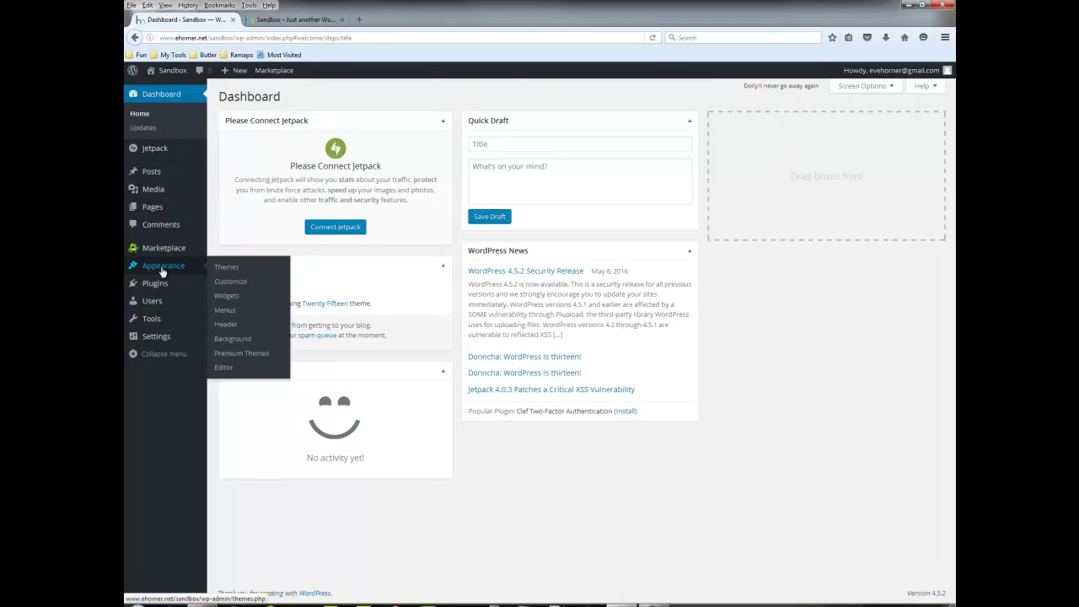
left_click(230, 284)
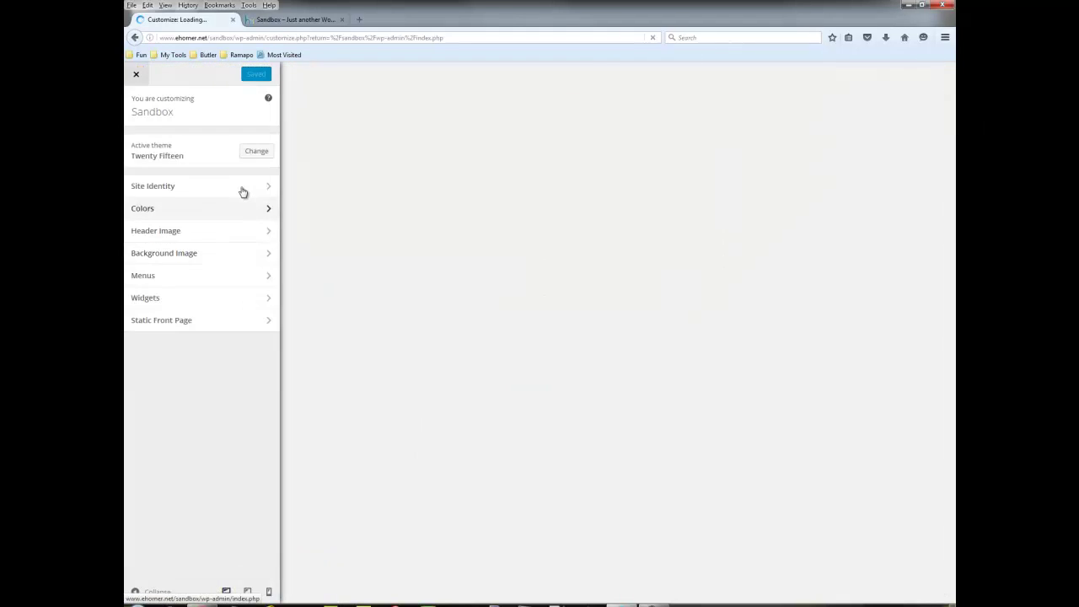
left_click(162, 325)
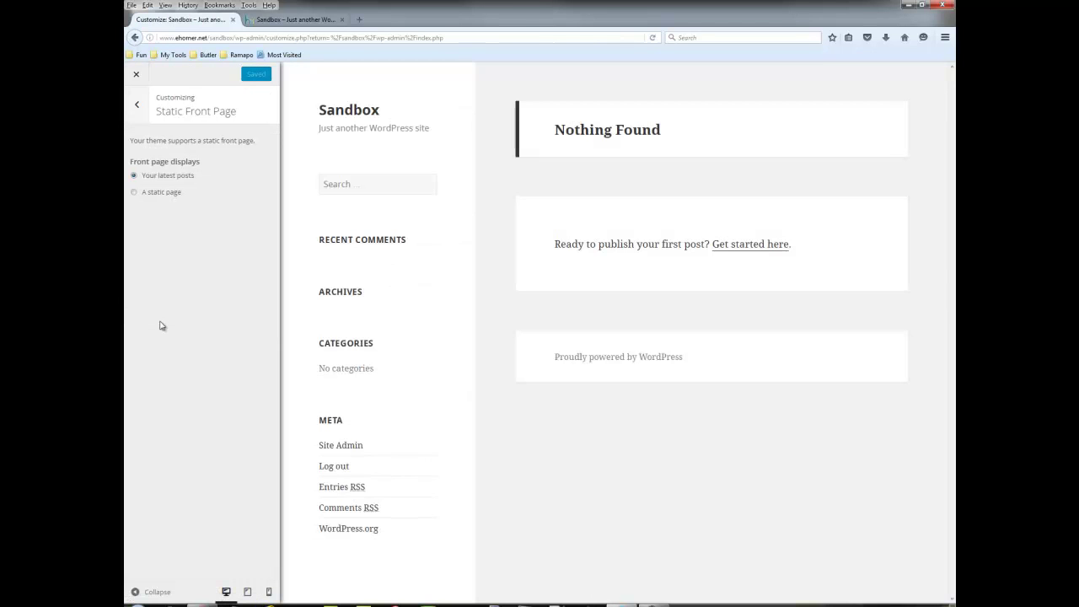
left_click(162, 199)
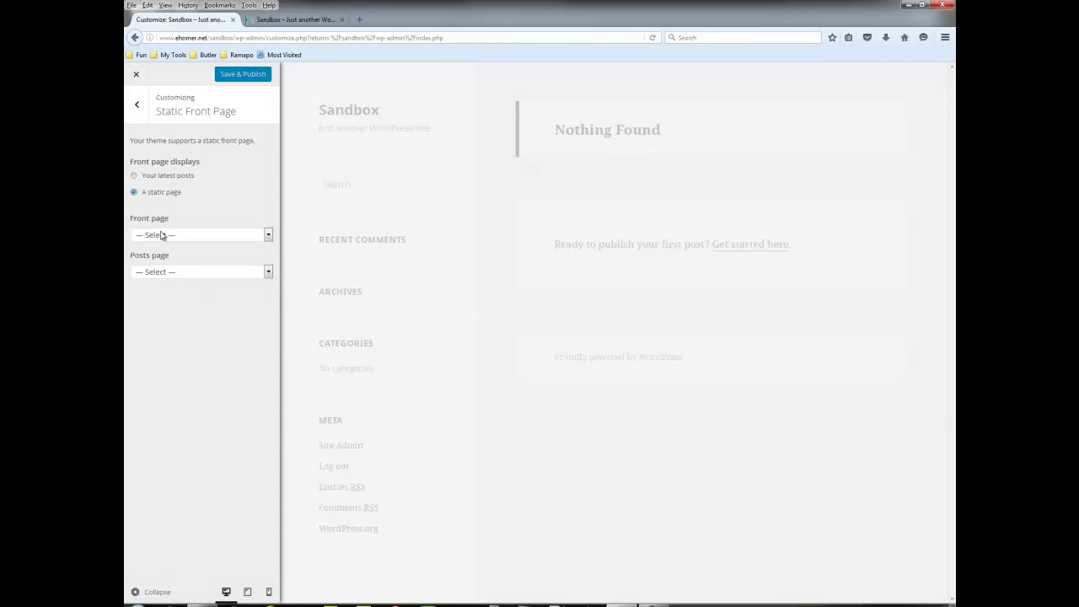
left_click(161, 234)
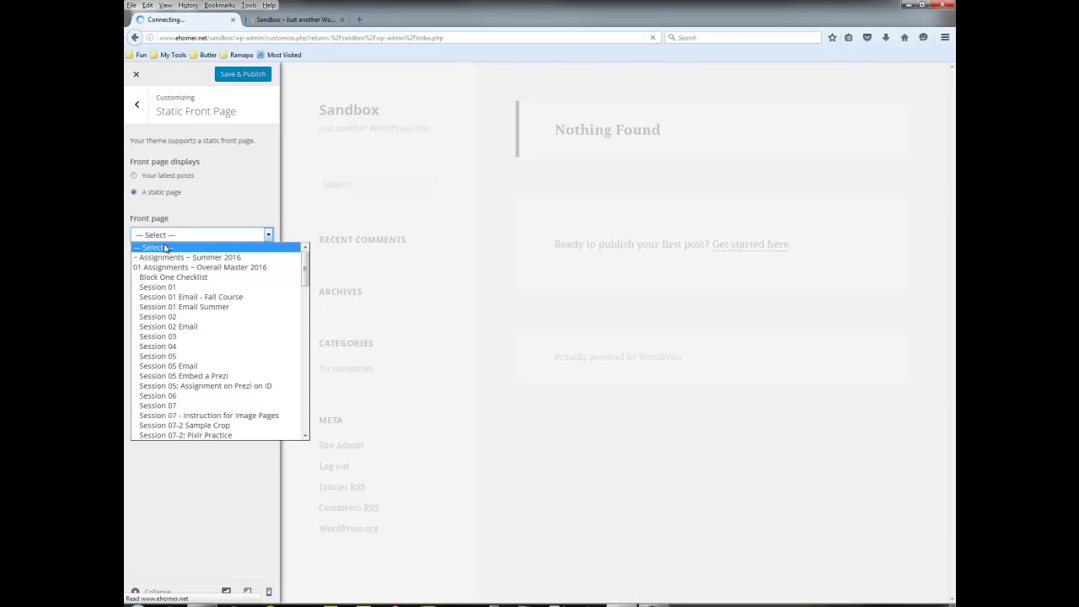
left_click(169, 258)
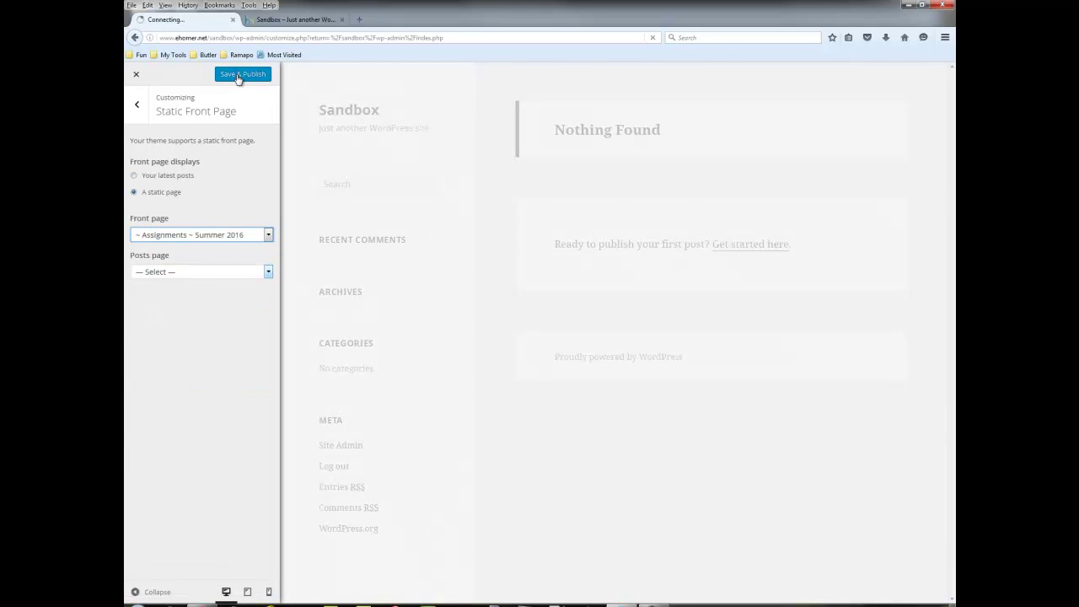
left_click(240, 76)
Place the public Sandbox site and the Instructional Design site side by side to compare their home pages
left_click(295, 18)
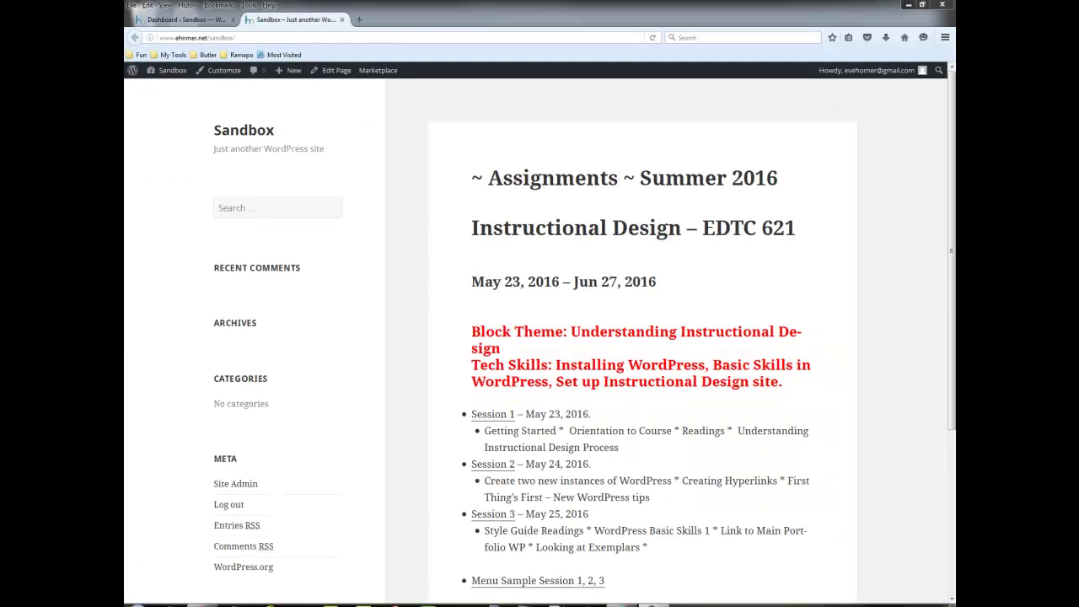
key("alt+Tab")
left_click_drag(981, 105, 903, 101)
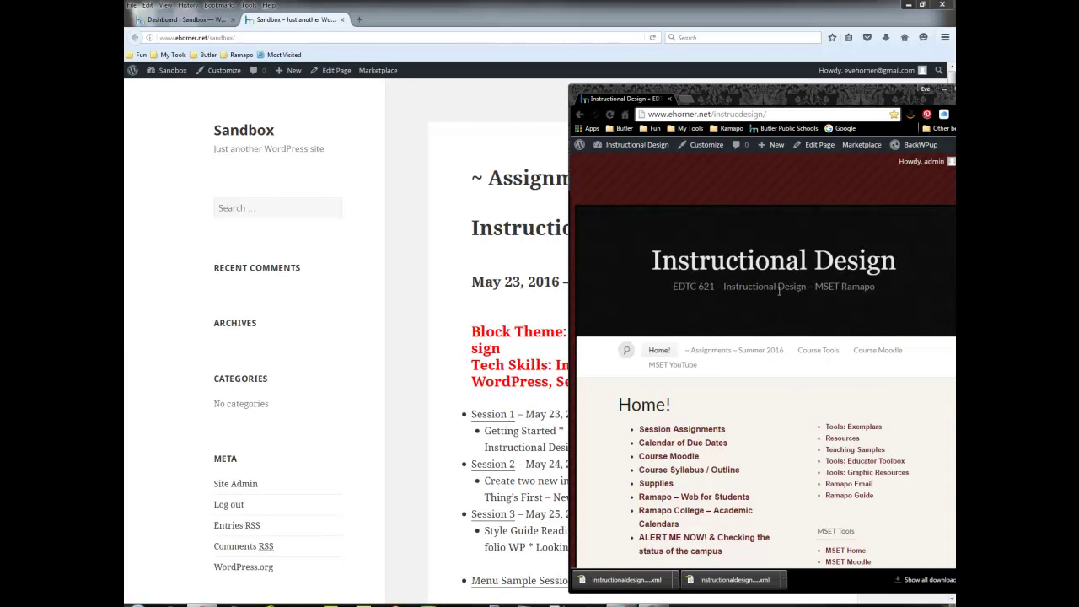
left_click(922, 7)
left_click_drag(704, 89, 620, 34)
left_click_drag(753, 230, 550, 229)
left_click_drag(811, 92, 798, 40)
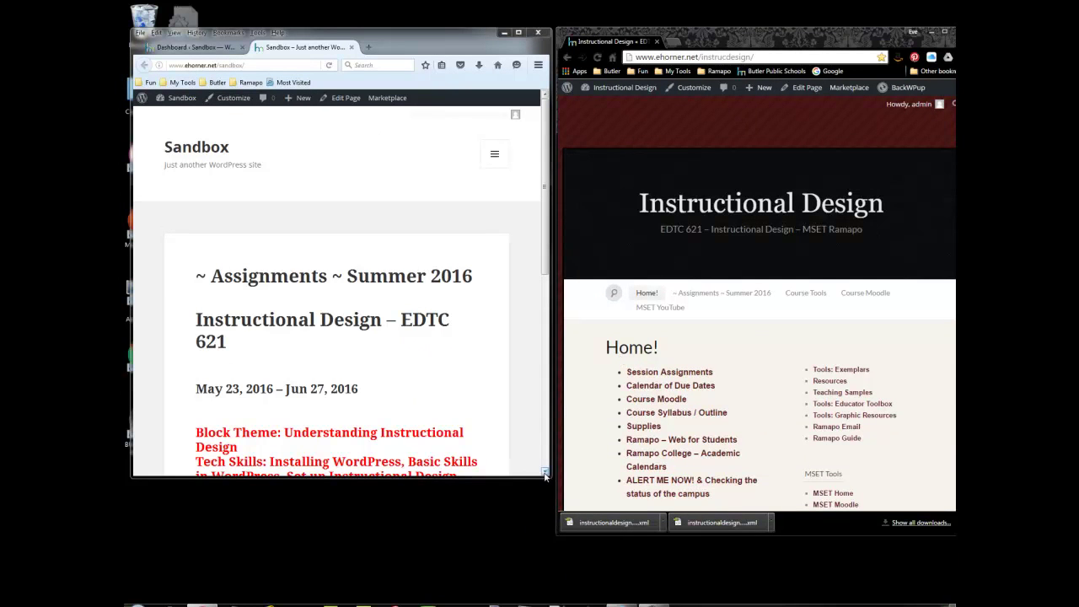
Enlarge the Sandbox window, move the Instructional Design window aside, and maximize the Sandbox window
left_click_drag(549, 479, 699, 548)
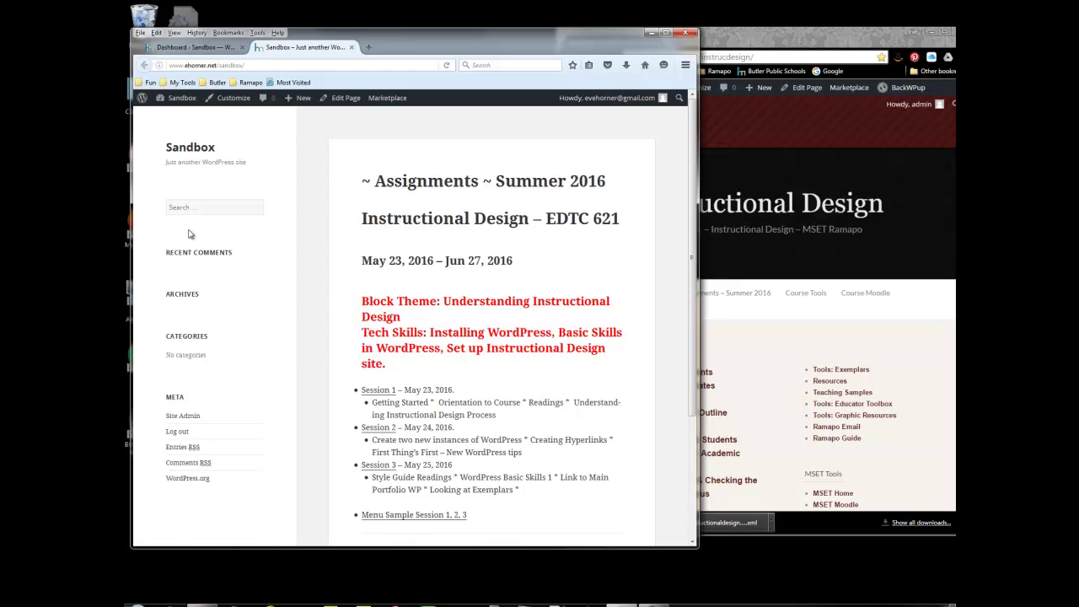
left_click(847, 57)
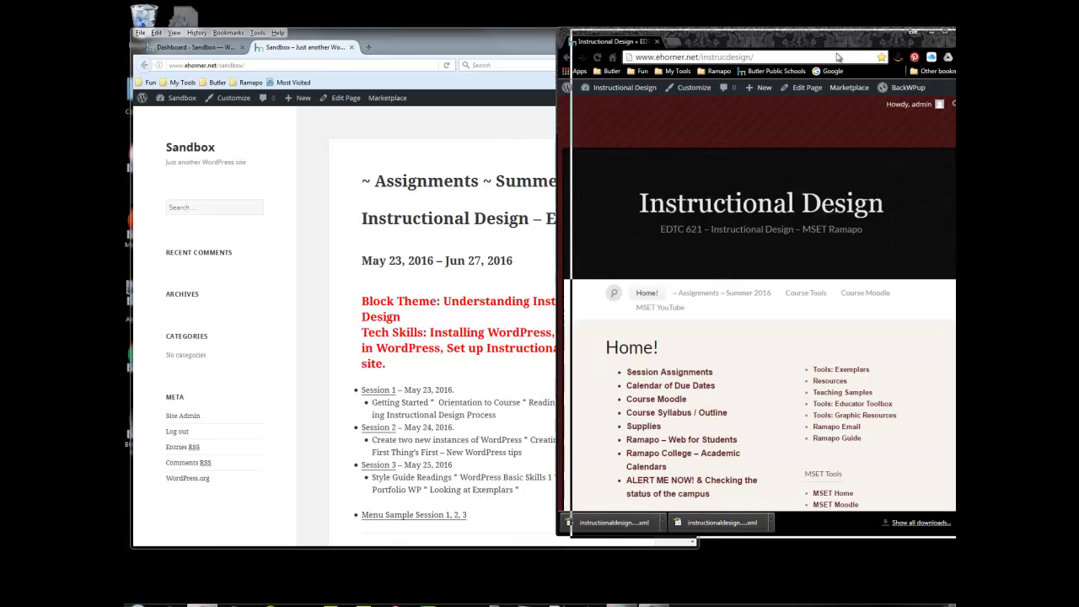
left_click_drag(848, 57, 956, 78)
left_click(624, 34)
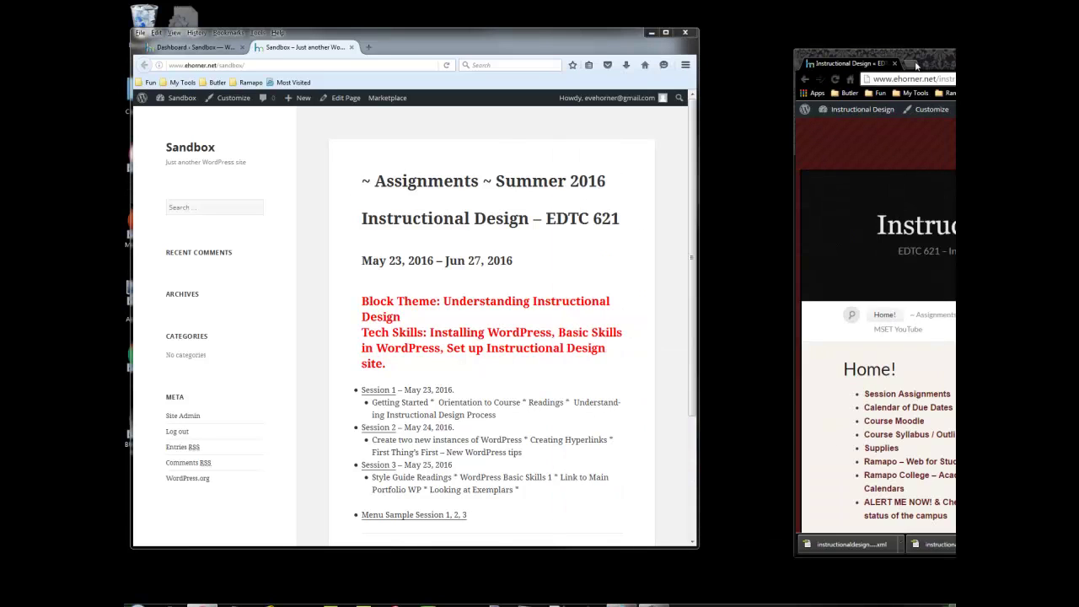
left_click(666, 33)
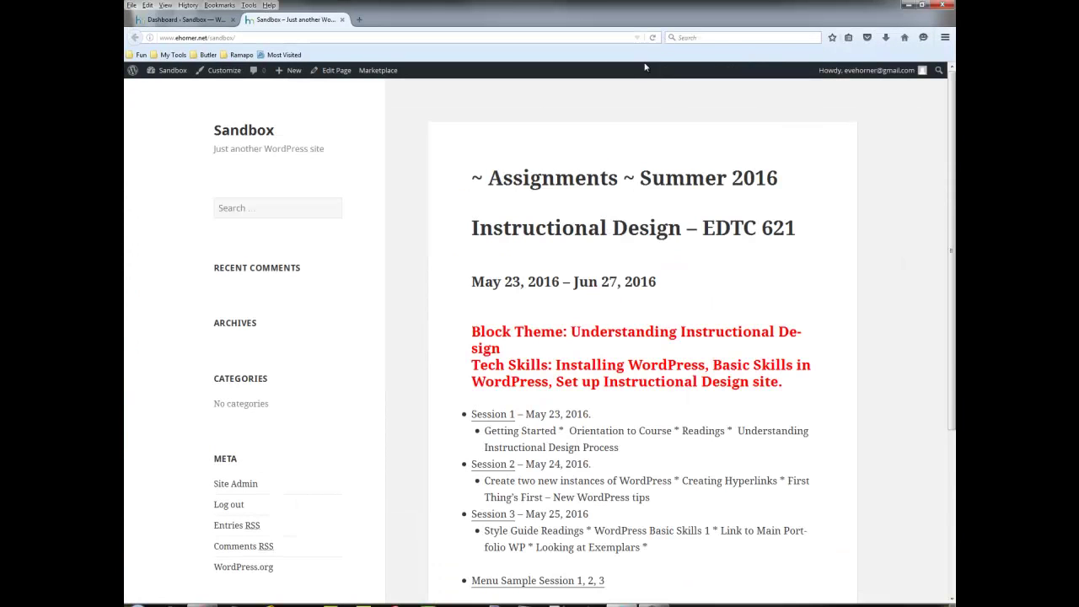
Assign the Course Tools menu to the Primary Menu theme location and save the menu
left_click(185, 20)
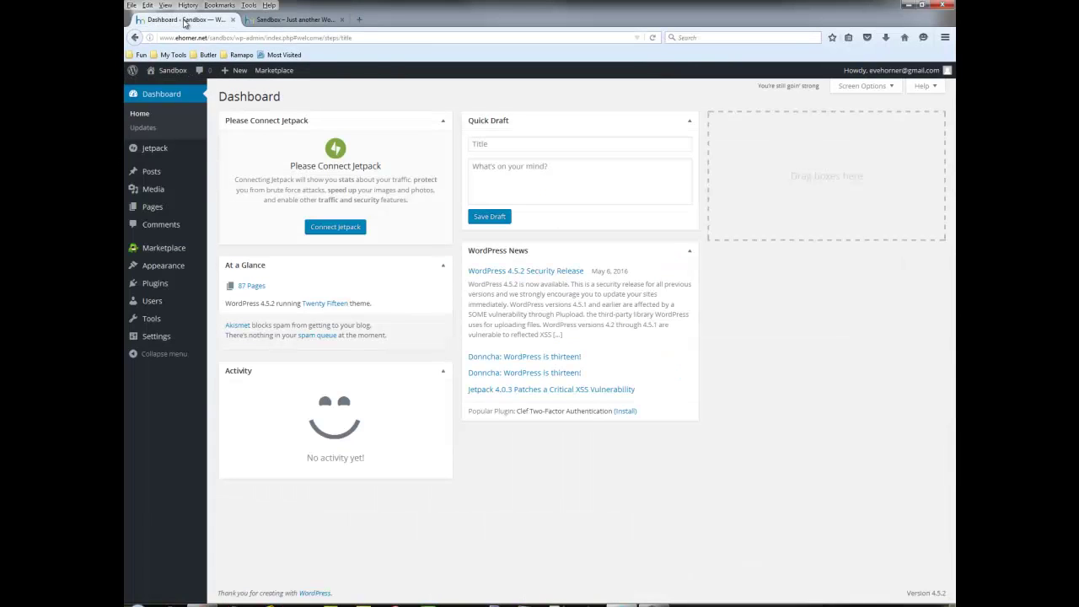
mouse_move(178, 276)
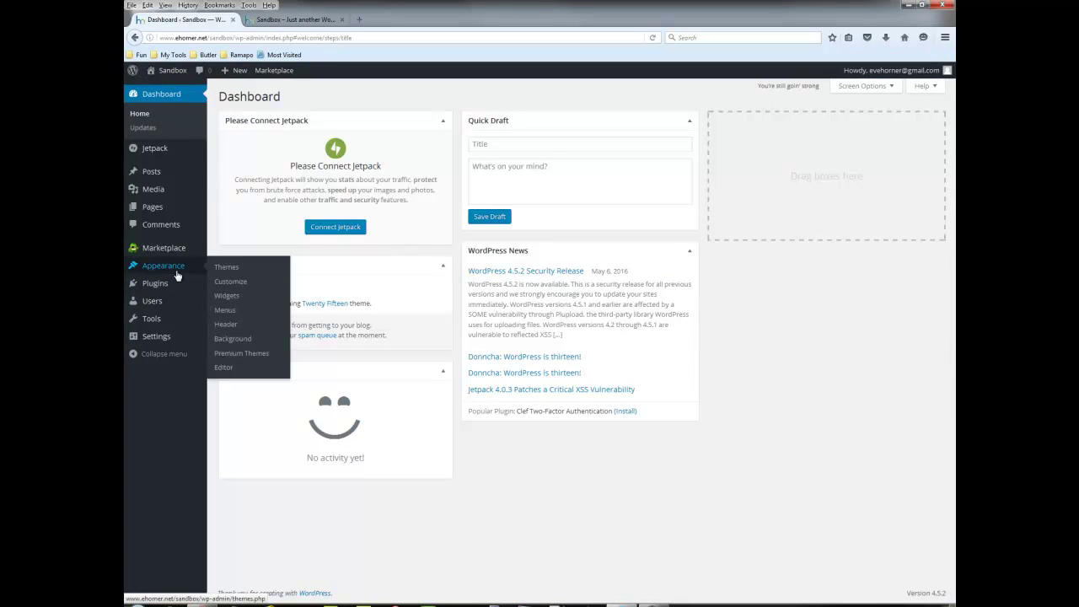
left_click(221, 313)
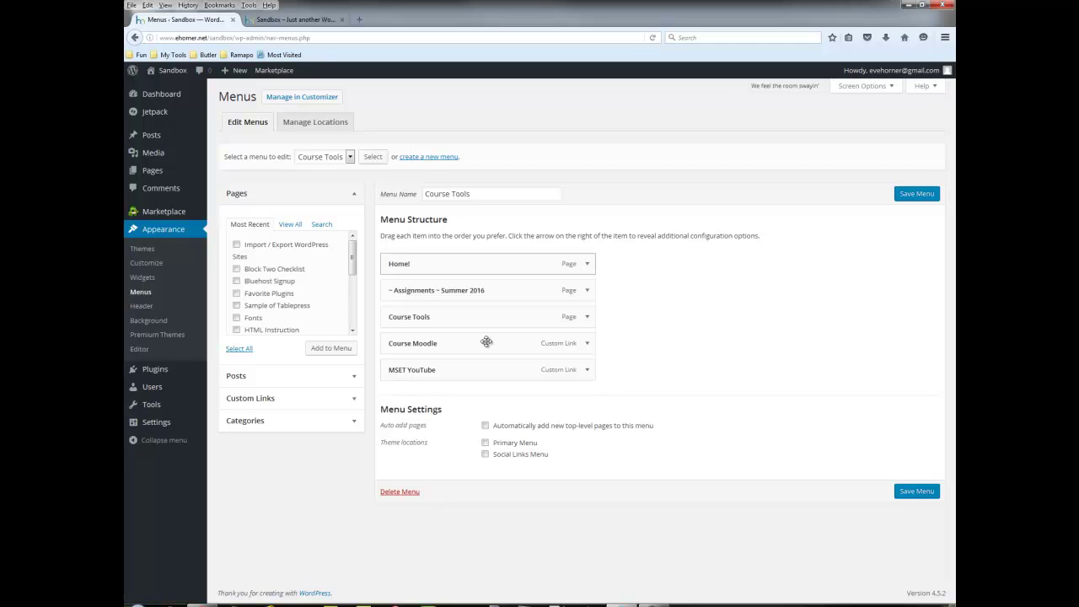
left_click(486, 444)
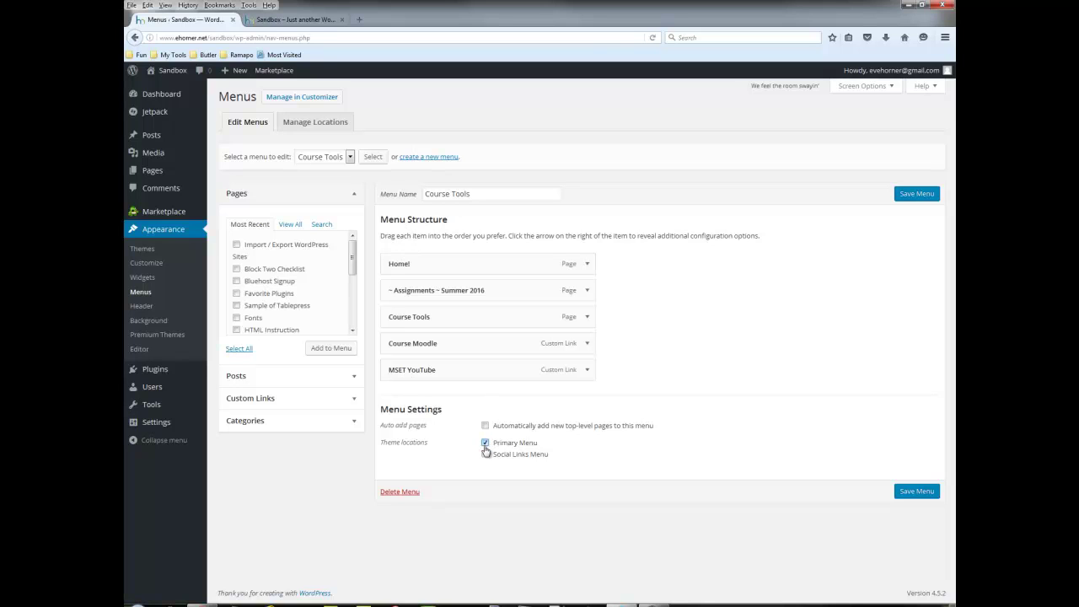
left_click(905, 492)
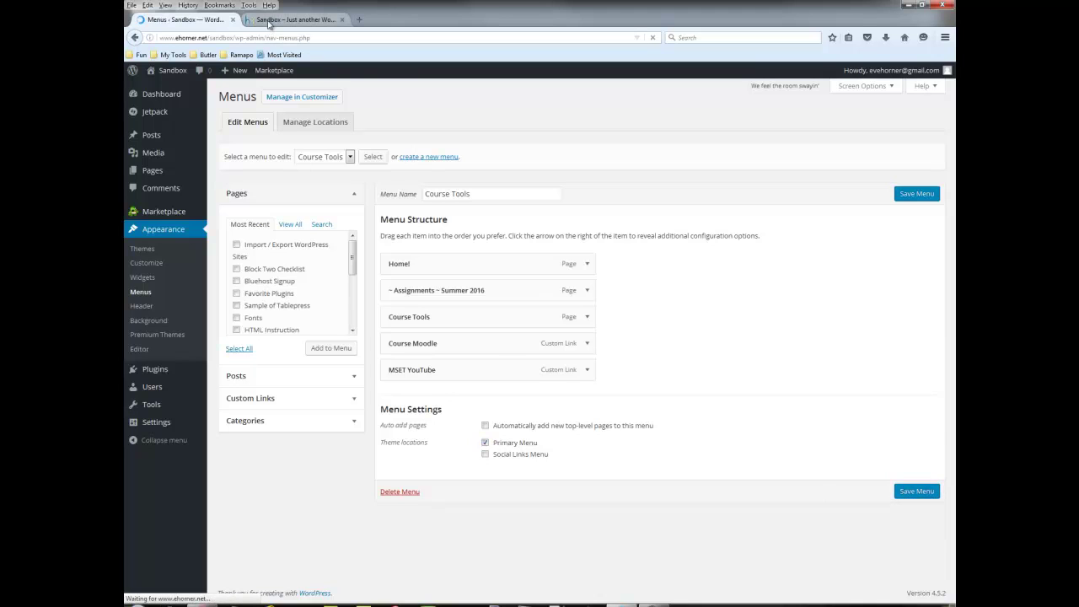
Reload the public Sandbox site and check its navigation with the Course Tools menu as primary menu
left_click(271, 22)
right_click(152, 108)
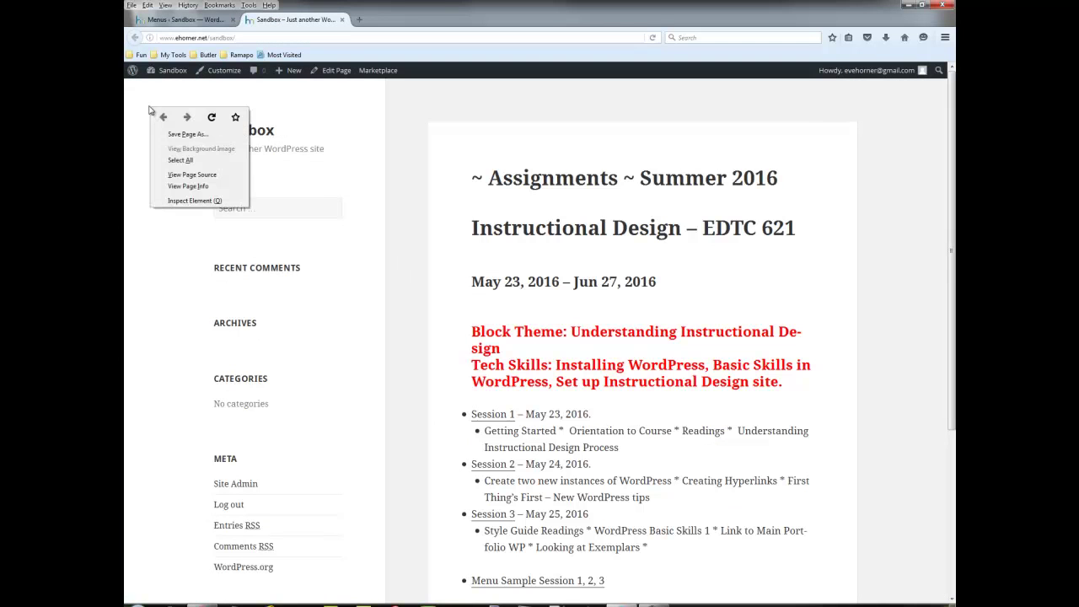
left_click(212, 118)
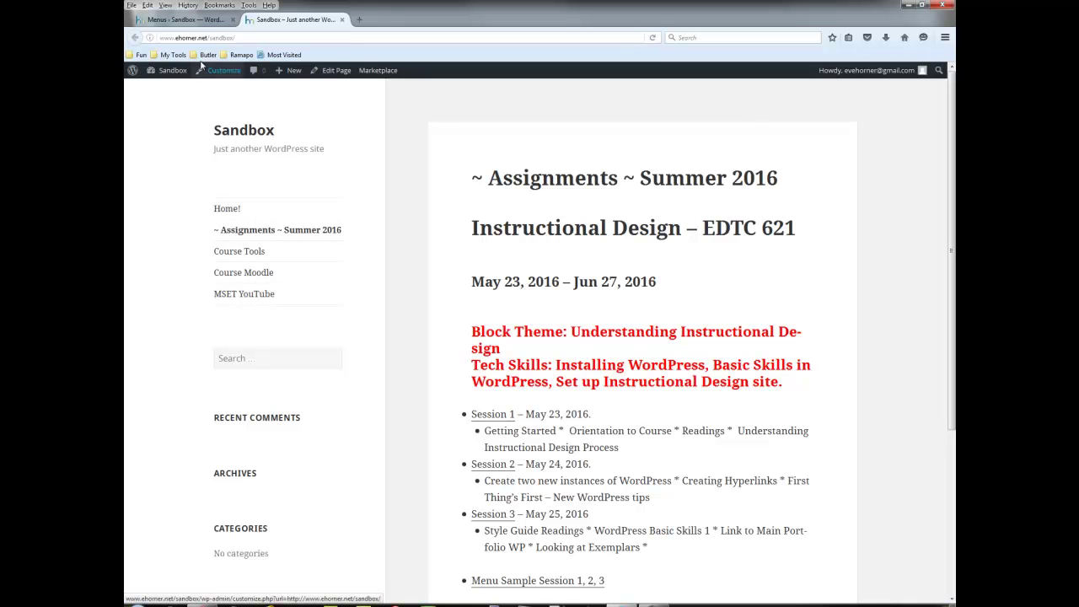
Assign the Course Tools menu to the Social Links Menu location as well as Primary Menu, and save it
left_click(194, 20)
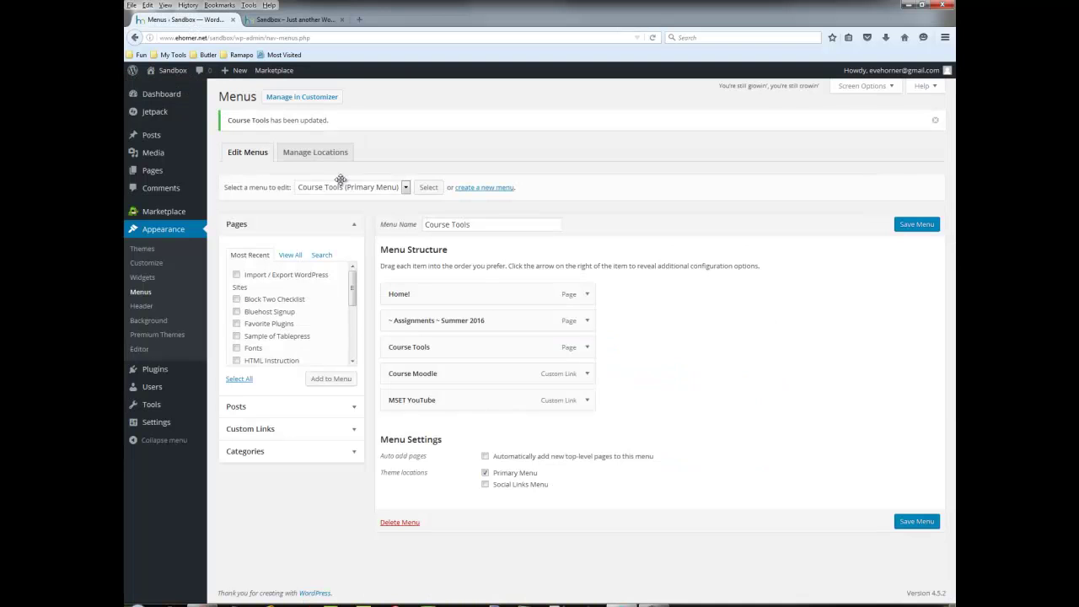
left_click(484, 473)
left_click(484, 484)
left_click(484, 474)
left_click(903, 524)
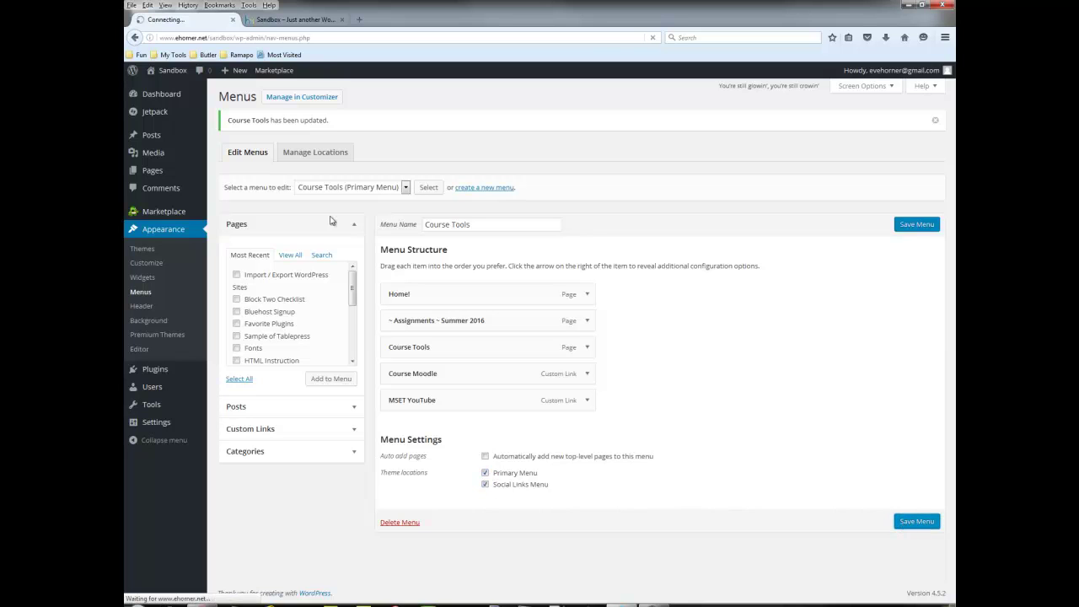
Reload the public Sandbox site and examine how the social links menu appears in the sidebar
left_click(287, 23)
right_click(153, 136)
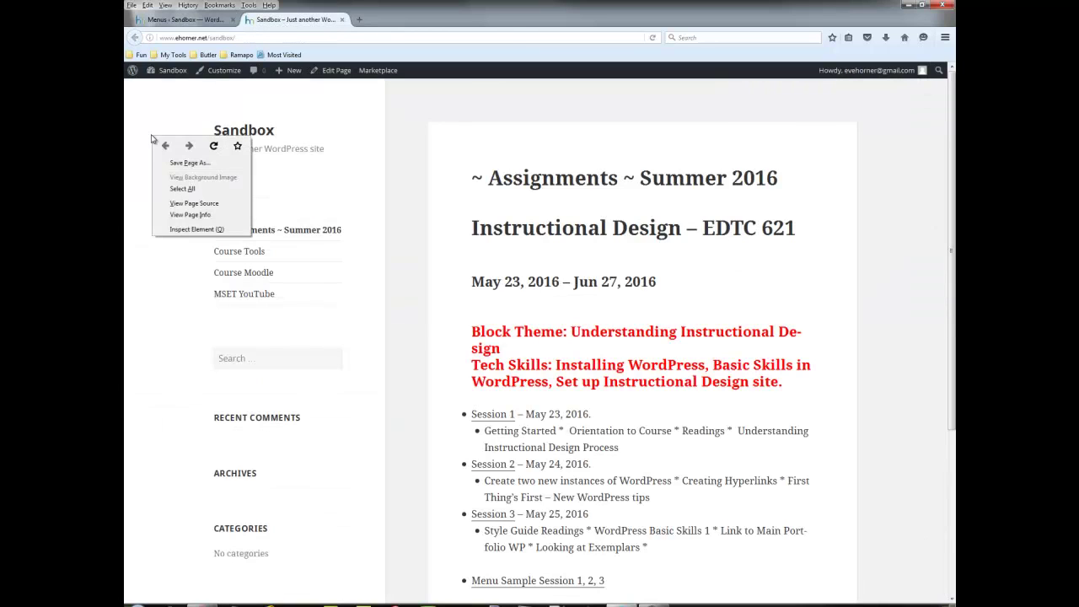
left_click(215, 148)
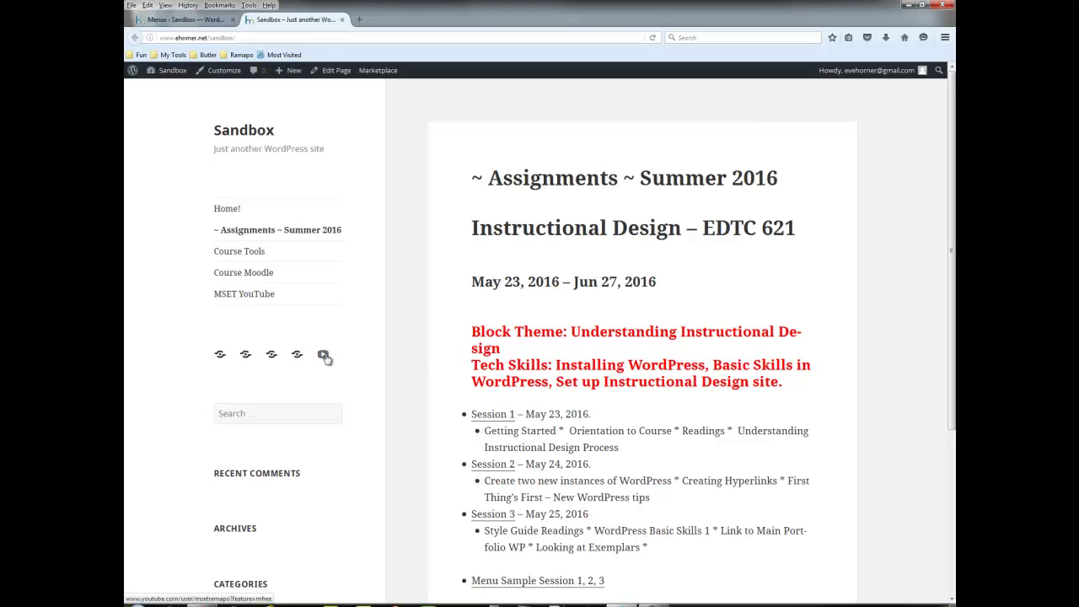
Clear the Social Links Menu location from the Course Tools menu and go to the site's installed themes
left_click(195, 19)
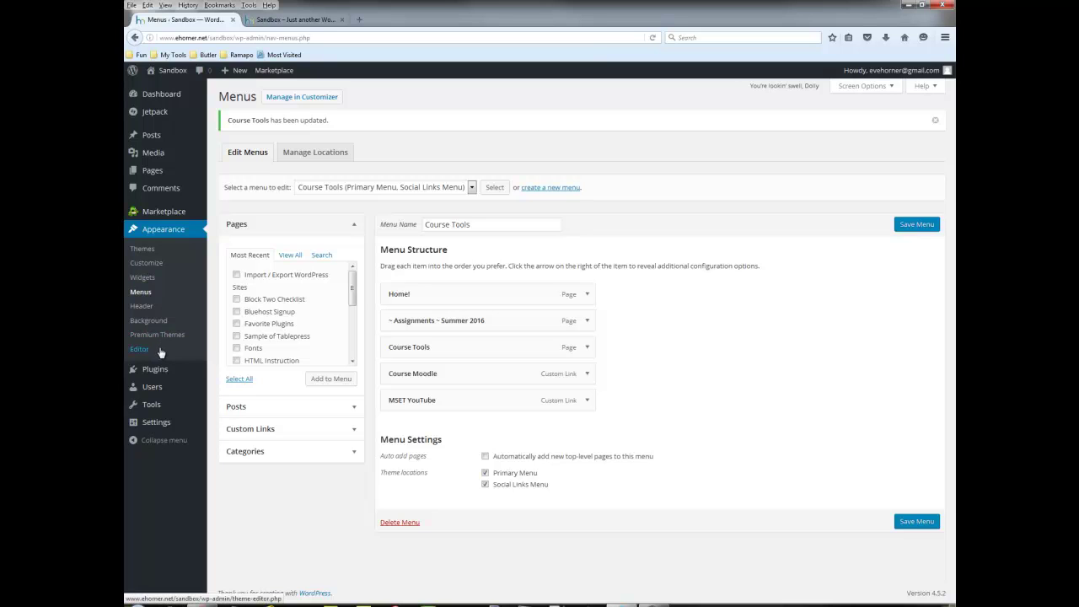
left_click(485, 487)
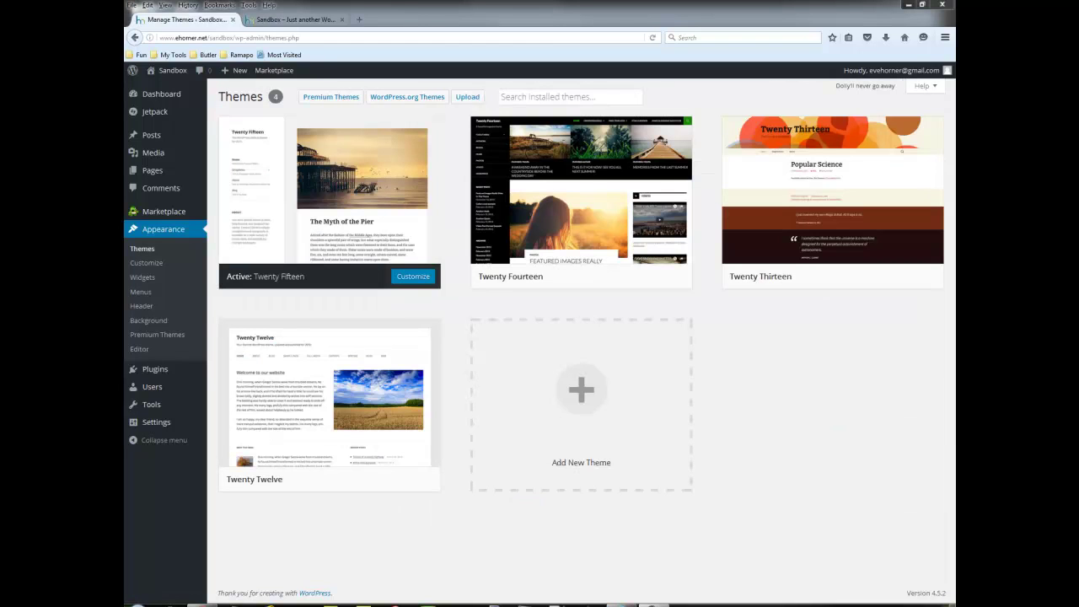